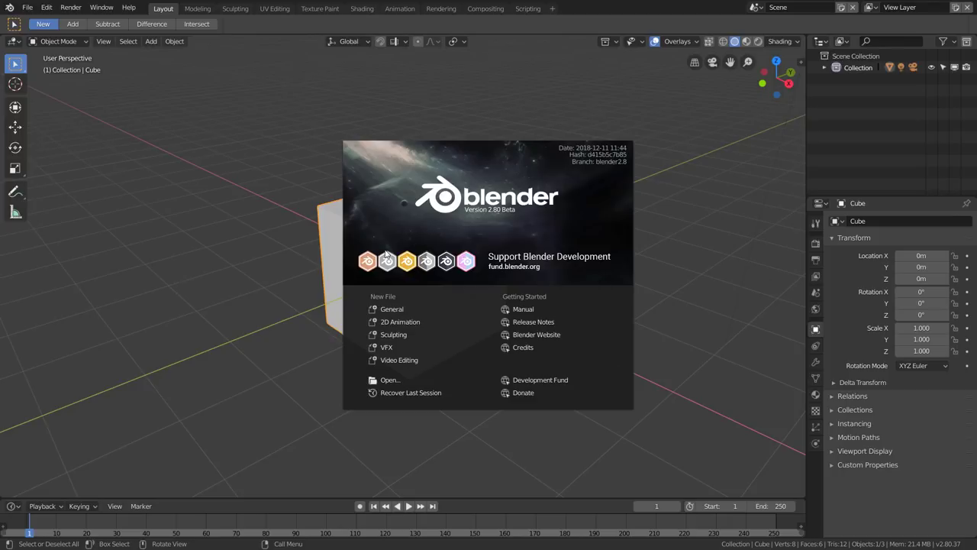
Dismiss the splash screen to reveal the default scene with the grey cube
left_click(258, 192)
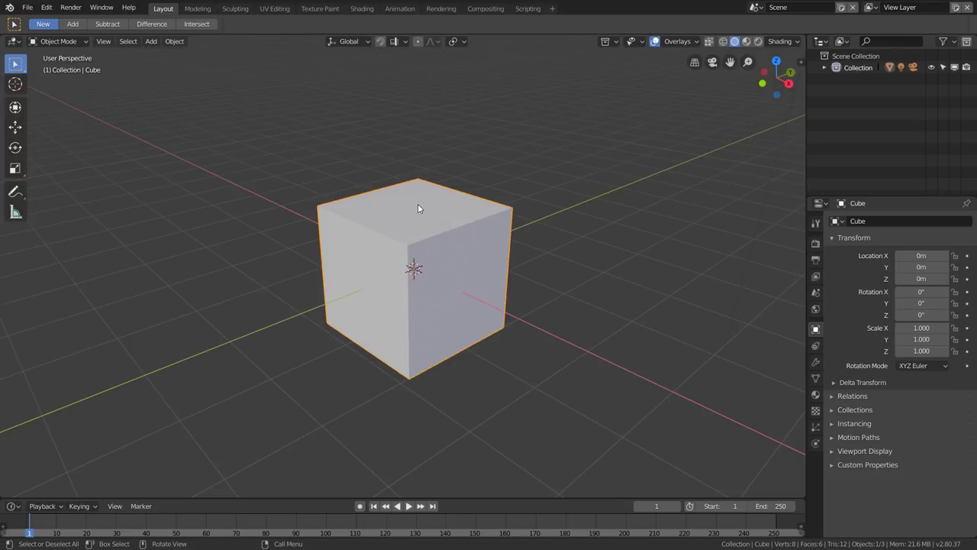
left_click(506, 169)
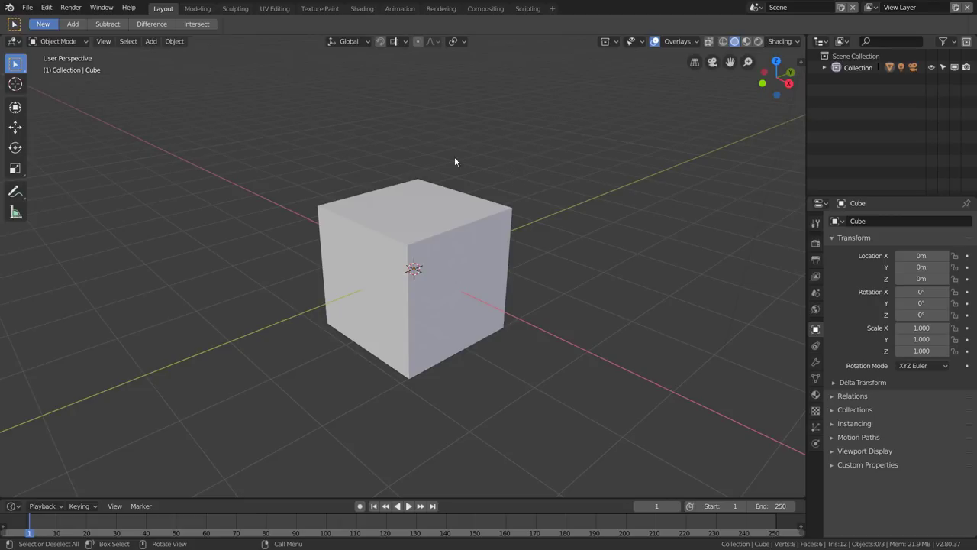
left_click(410, 229)
left_click(219, 162)
left_click(430, 229)
left_click(314, 162)
left_click(393, 236)
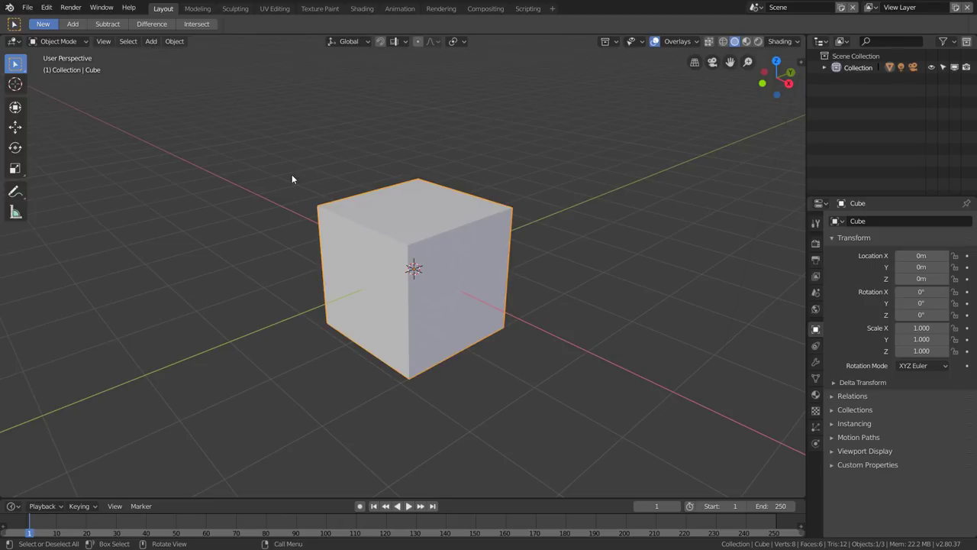
left_click(292, 181)
left_click(382, 221)
left_click(302, 173)
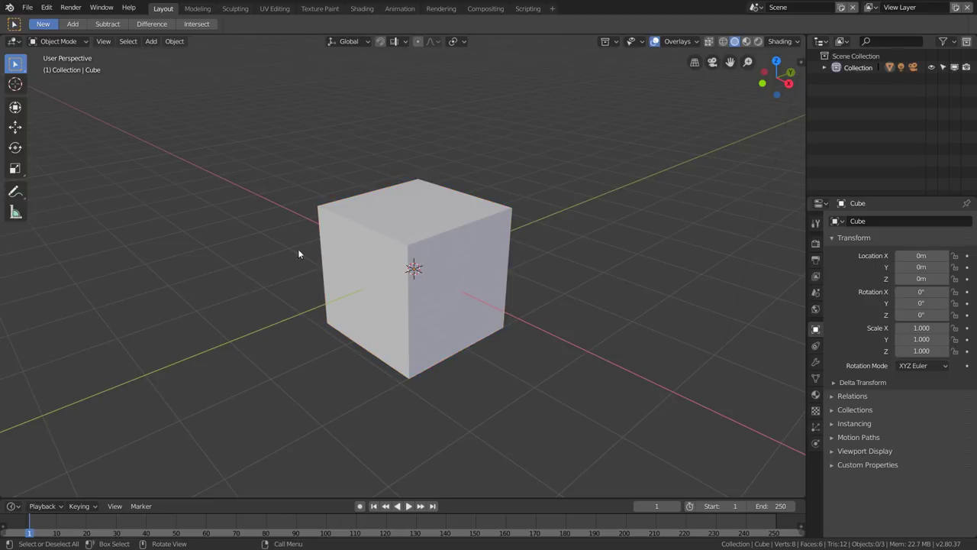
right_click(472, 215)
left_click(426, 201)
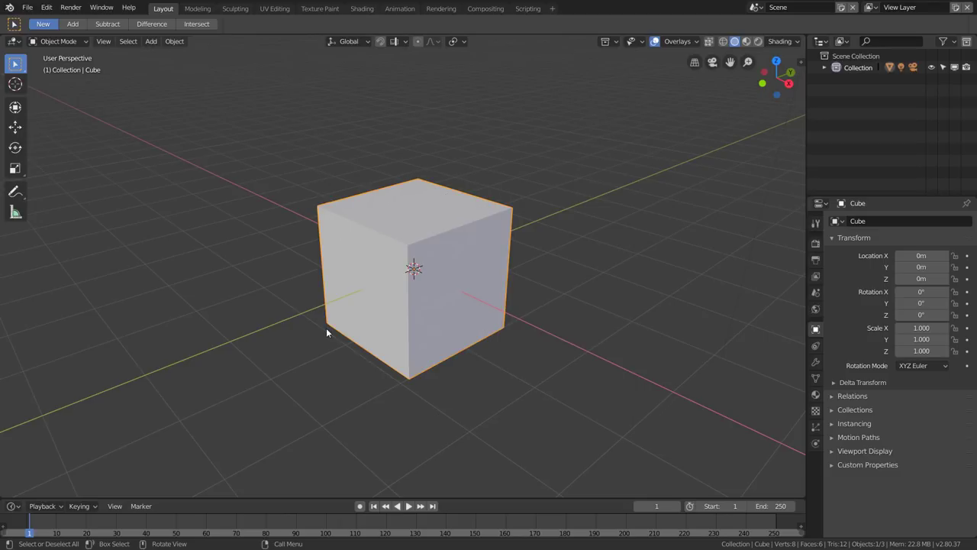
left_click(175, 42)
right_click(418, 202)
left_click(185, 42)
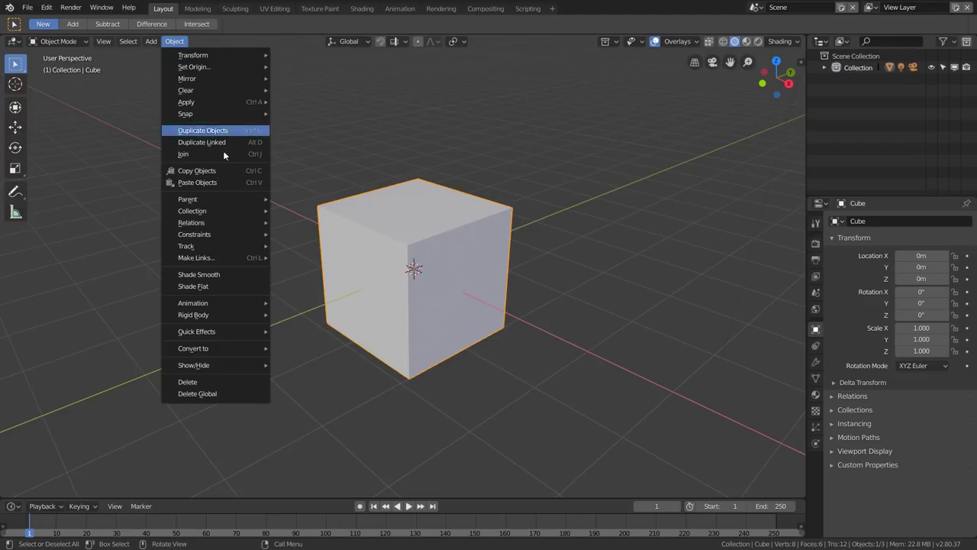
left_click(235, 281)
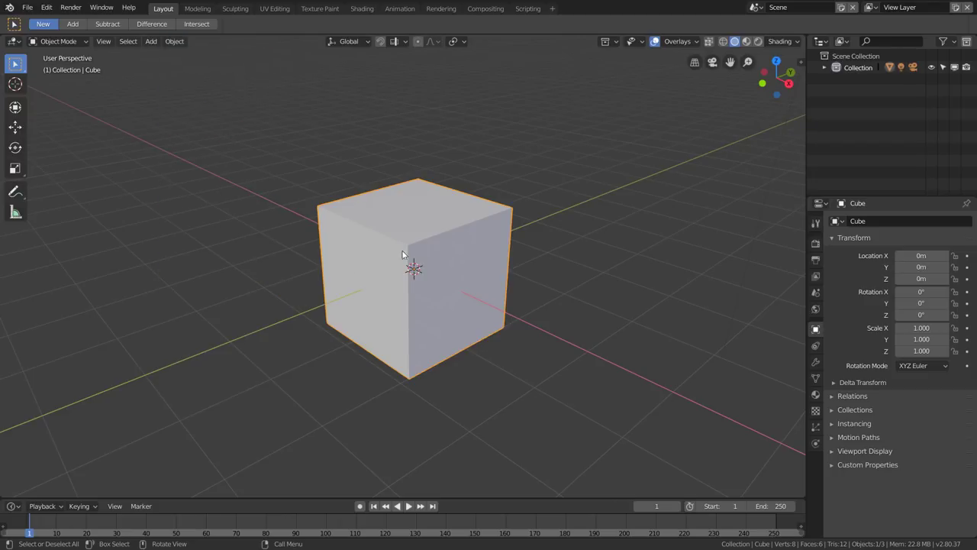
Zoom out and orbit to see the cube, camera and light from above, then select and deselect all
left_click(490, 174)
scroll(560, 194, "down", 6)
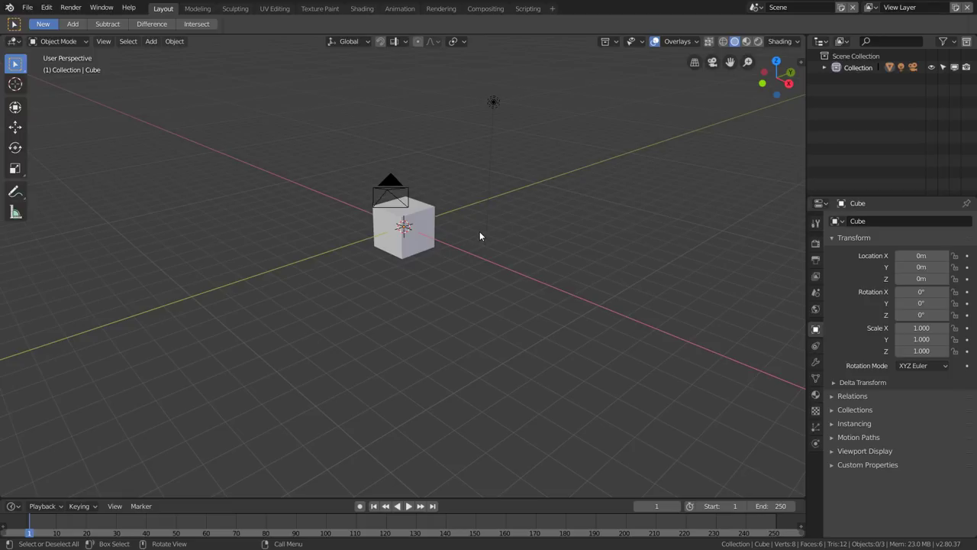
middle_click_drag(471, 228, 456, 267)
scroll(455, 243, "up", 2)
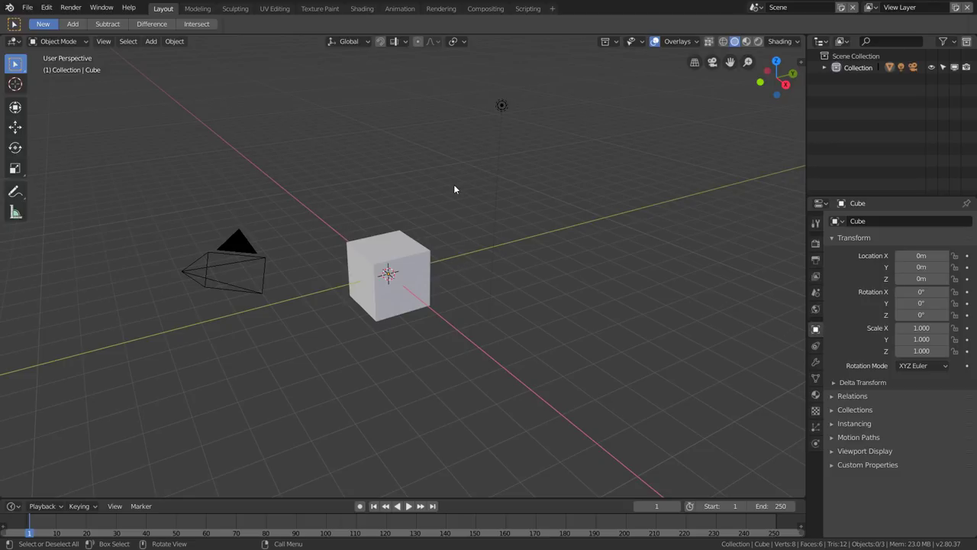
key("a")
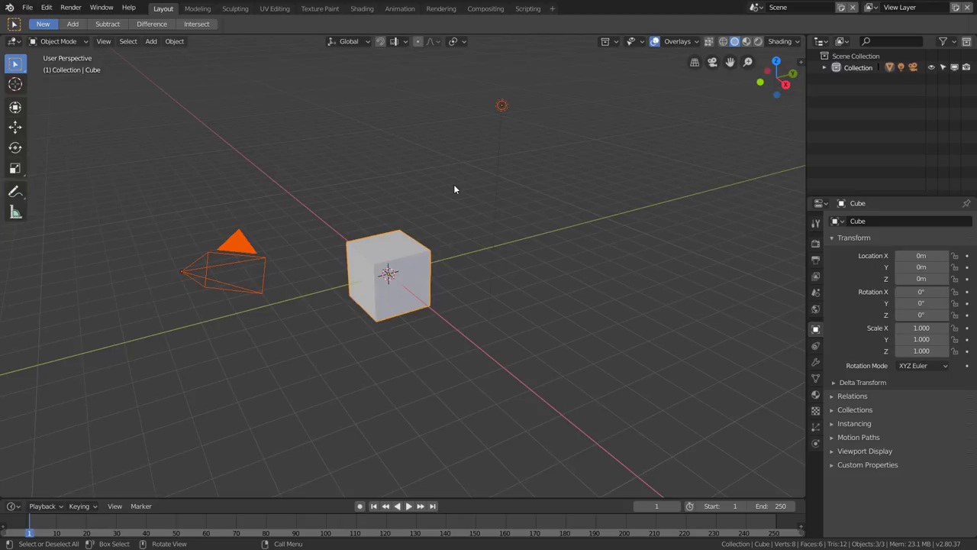
key("alt+a")
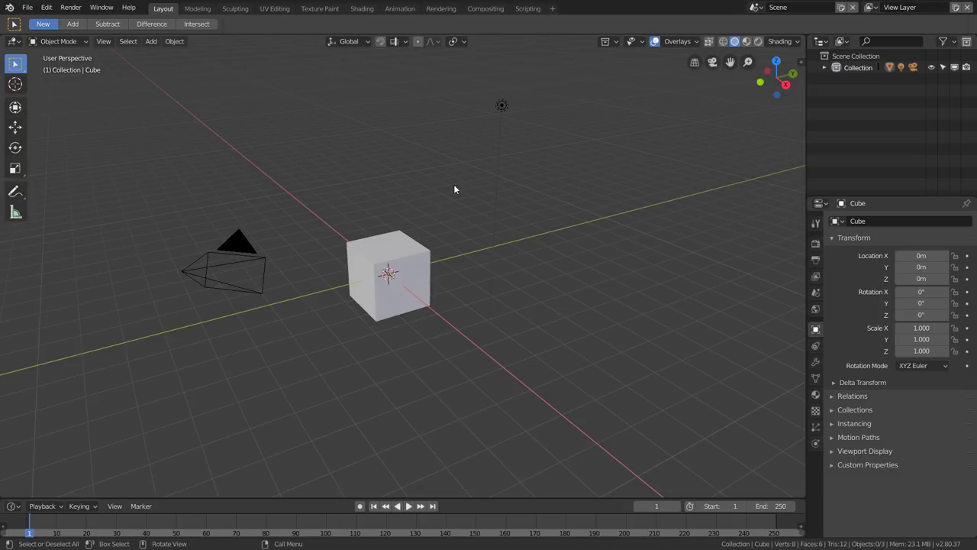
left_click(376, 261)
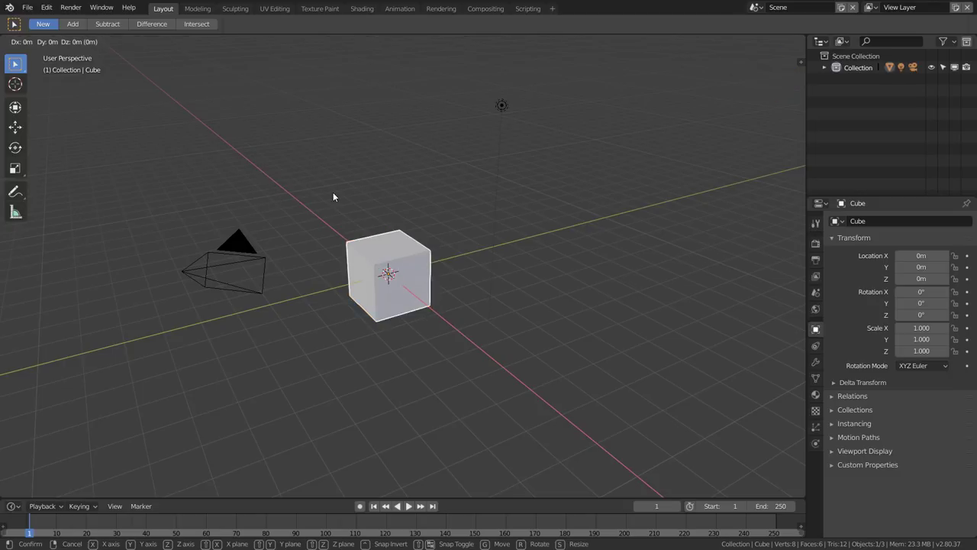
key("g")
left_click(389, 214)
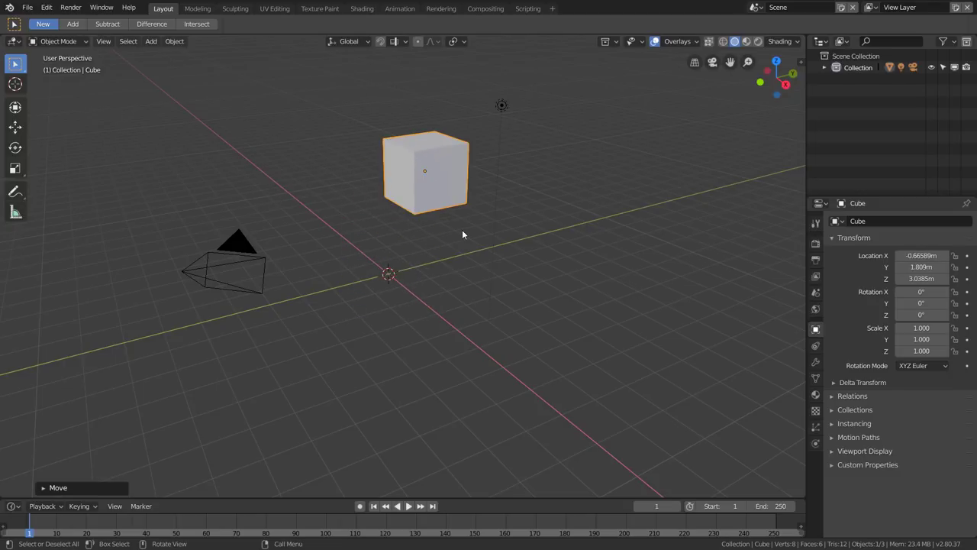
key("alt+g")
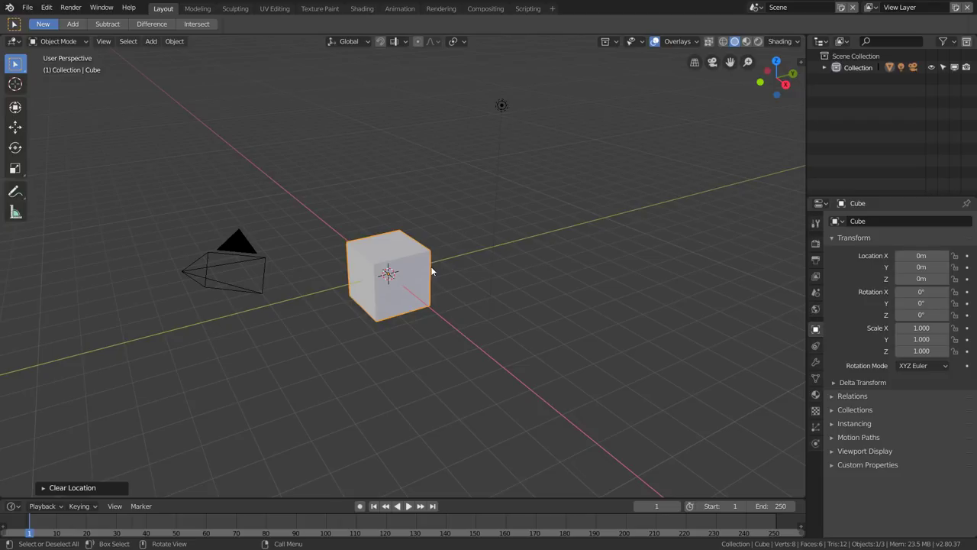
key("alt+a")
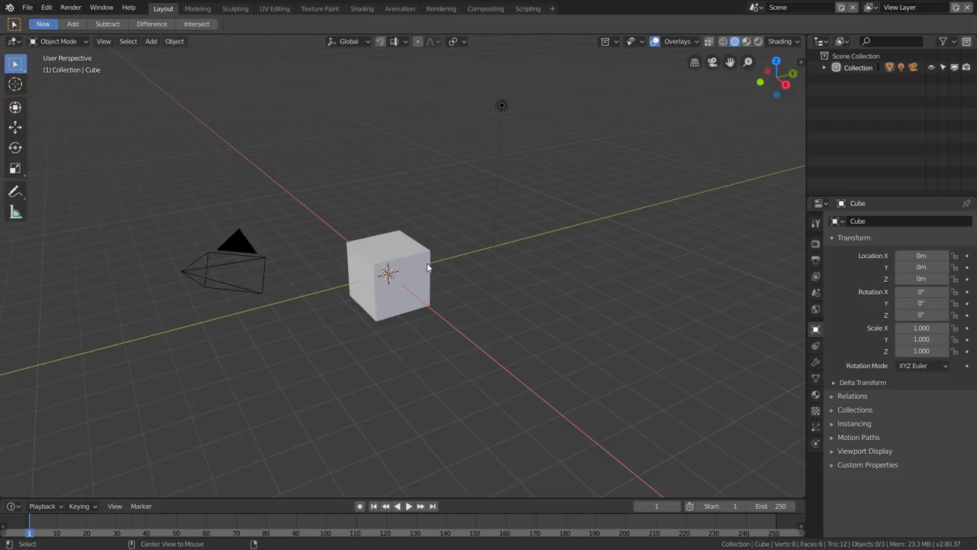
key("a")
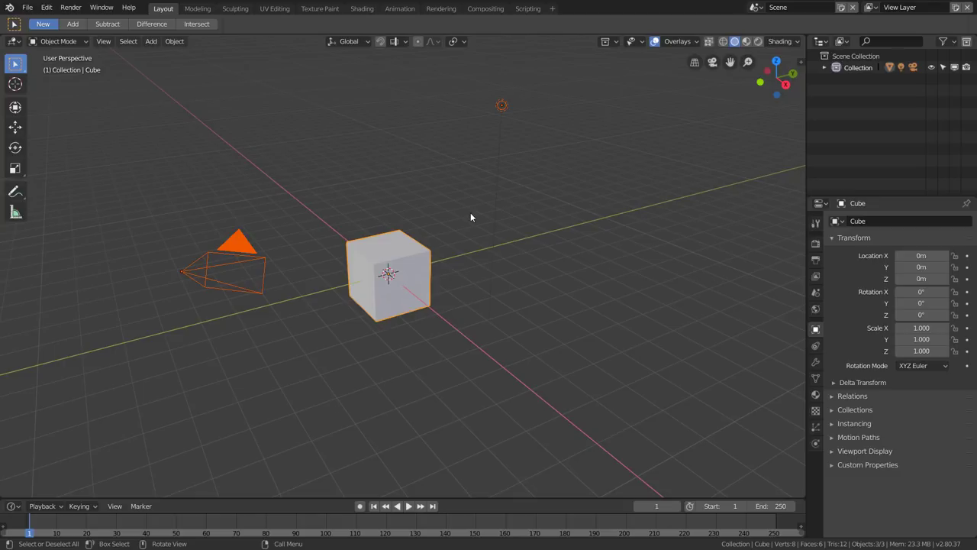
key("alt+a")
key("a")
key("alt+a")
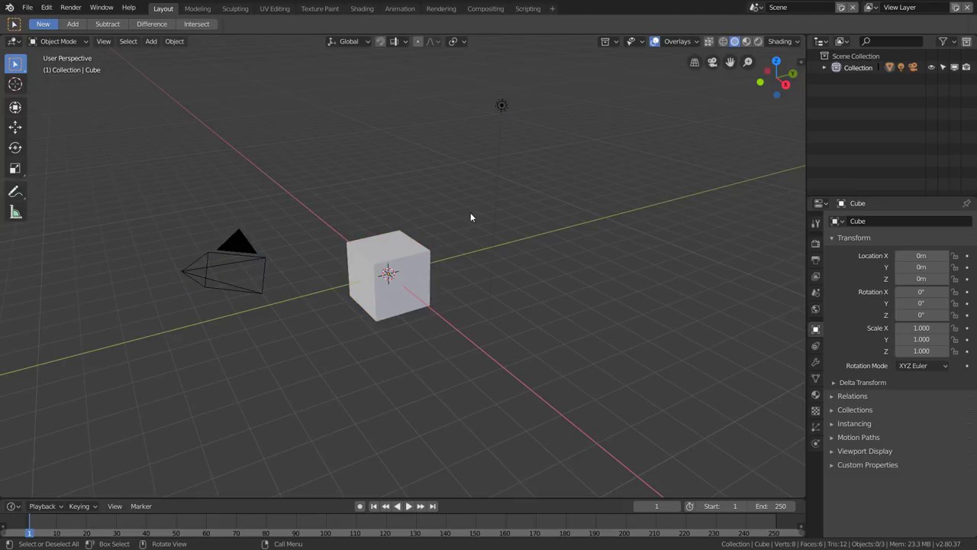
key("a")
key("alt+a")
key("a")
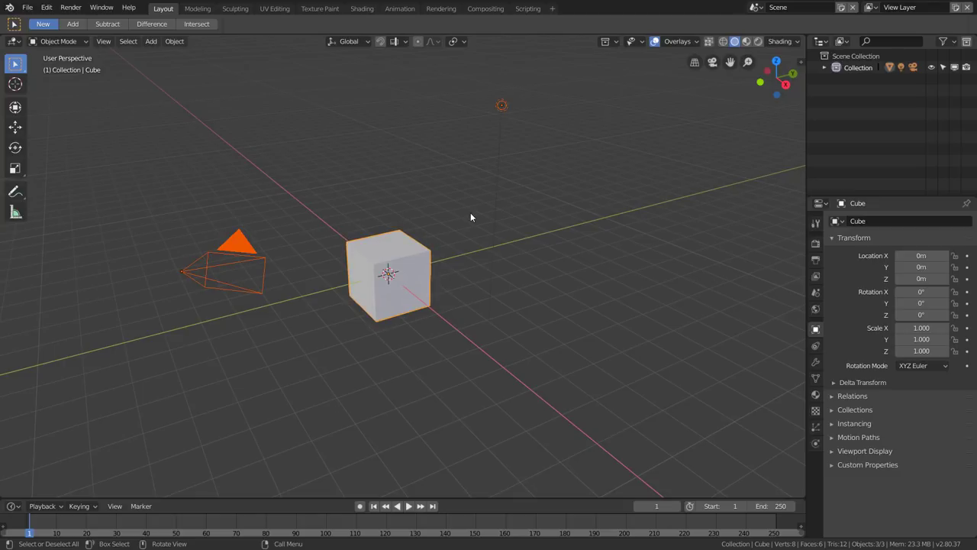
key("alt+a")
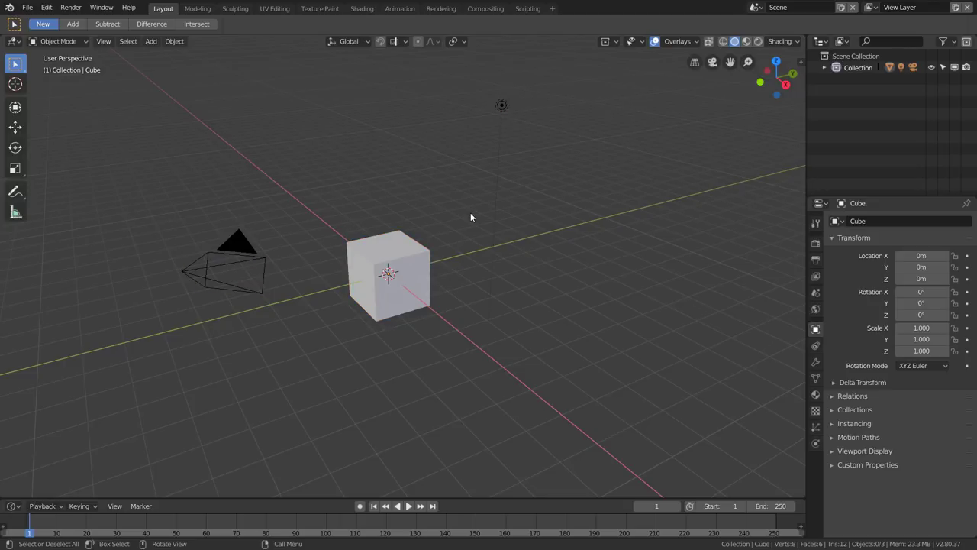
key("a")
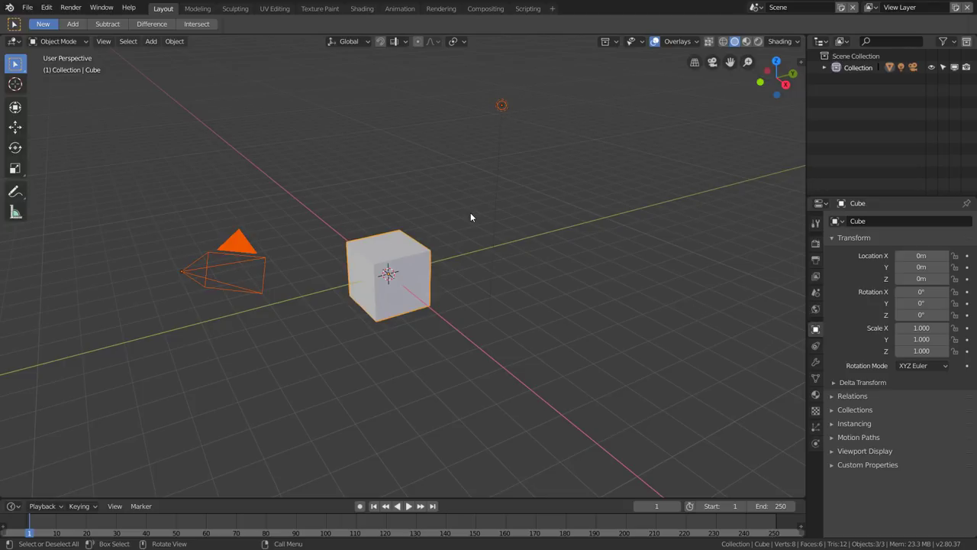
key("alt+a")
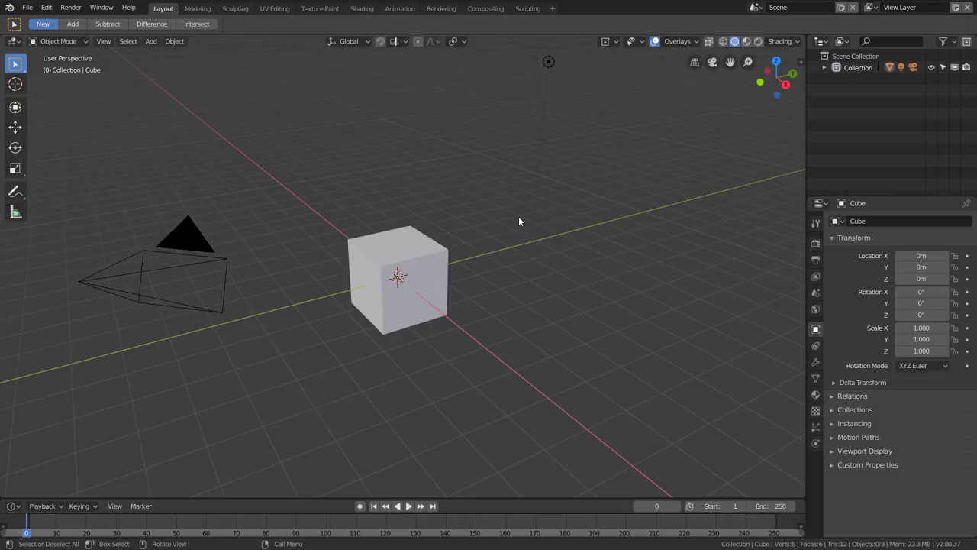
Search for 'shade' in the F3 operator search, then start animation playback
key("F3")
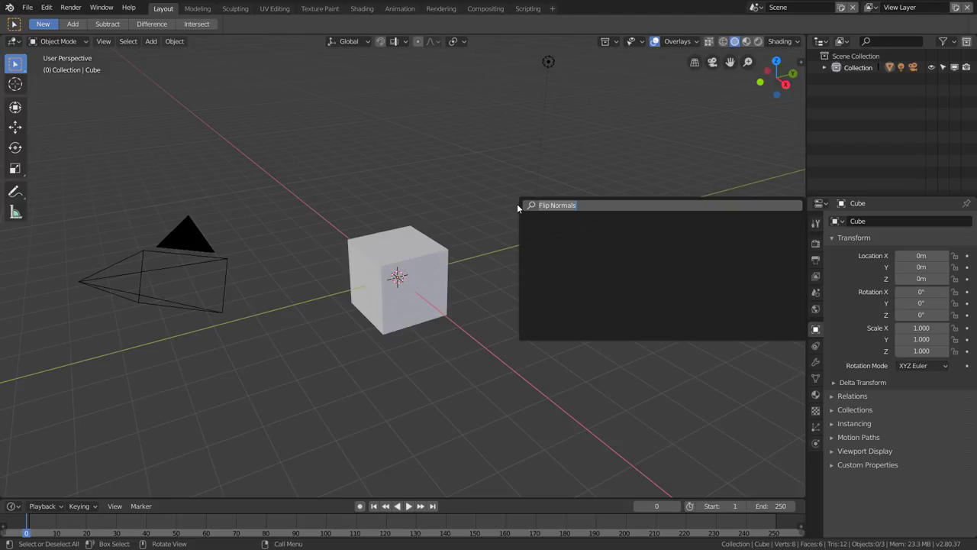
key("BackSpace")
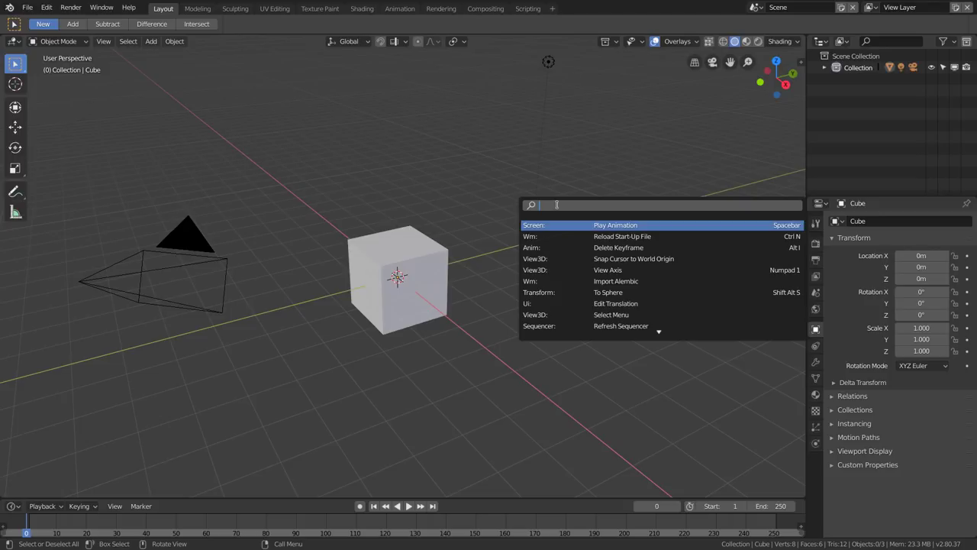
type("shade")
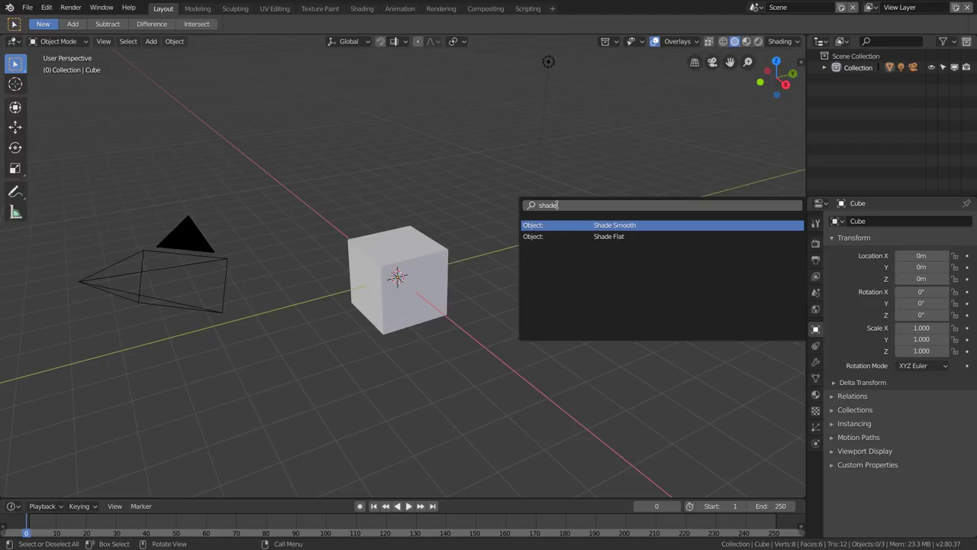
key("Return")
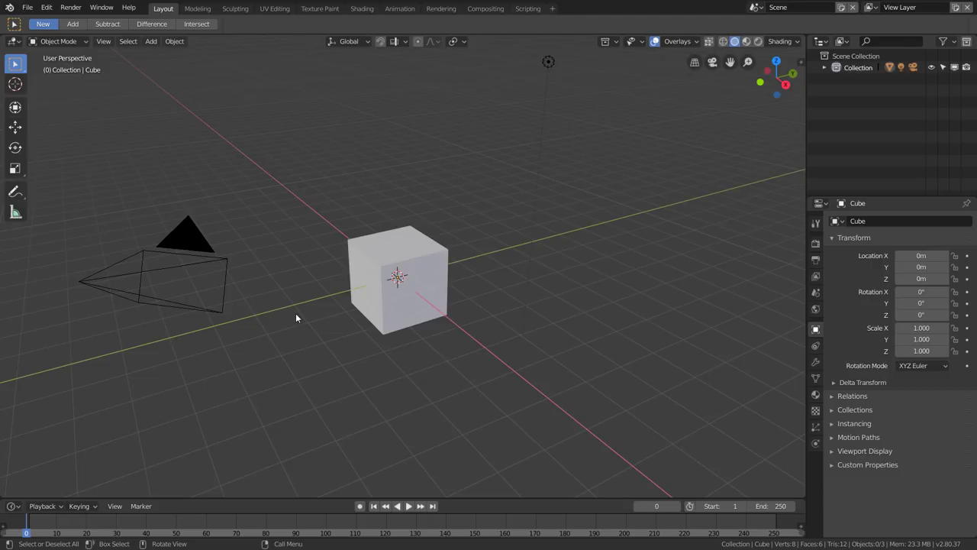
key("space")
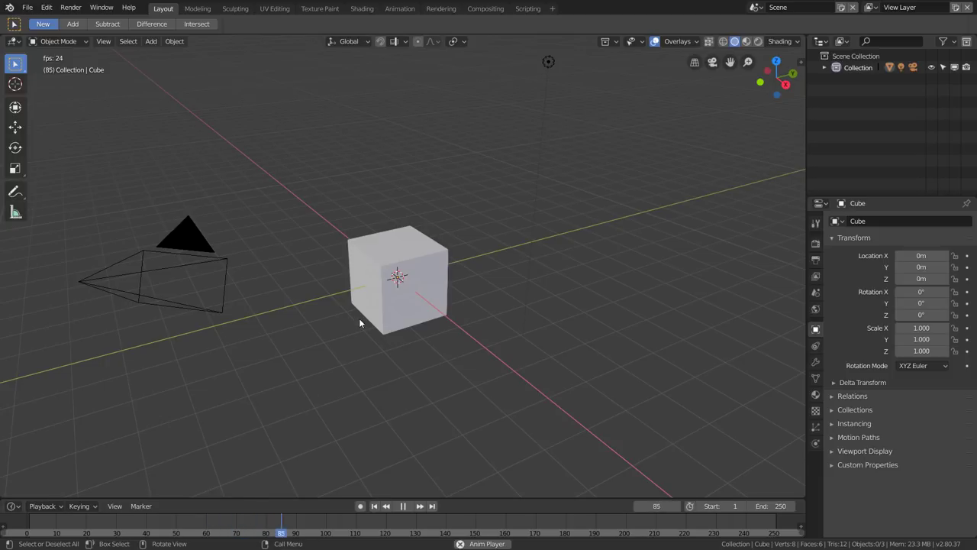
Stop playback, play the animation in reverse, then stop and return the playhead to frame 0
key("space")
key("ctrl")
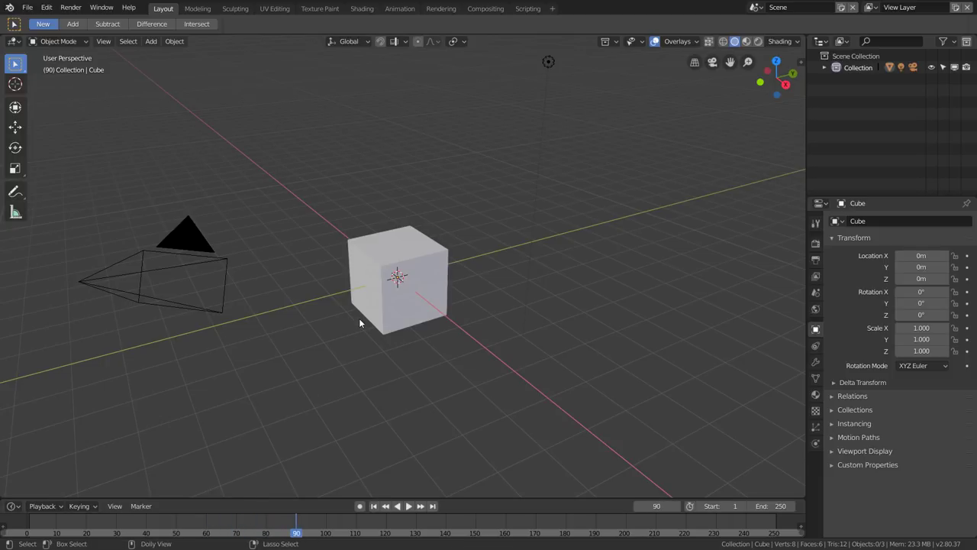
key("ctrl+shift+space")
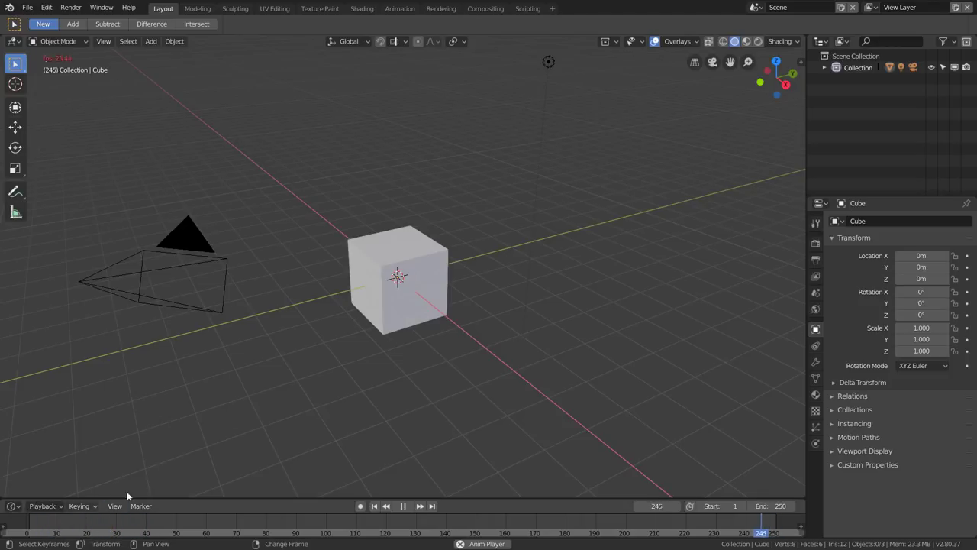
key("space")
left_click_drag(90, 527, 27, 527)
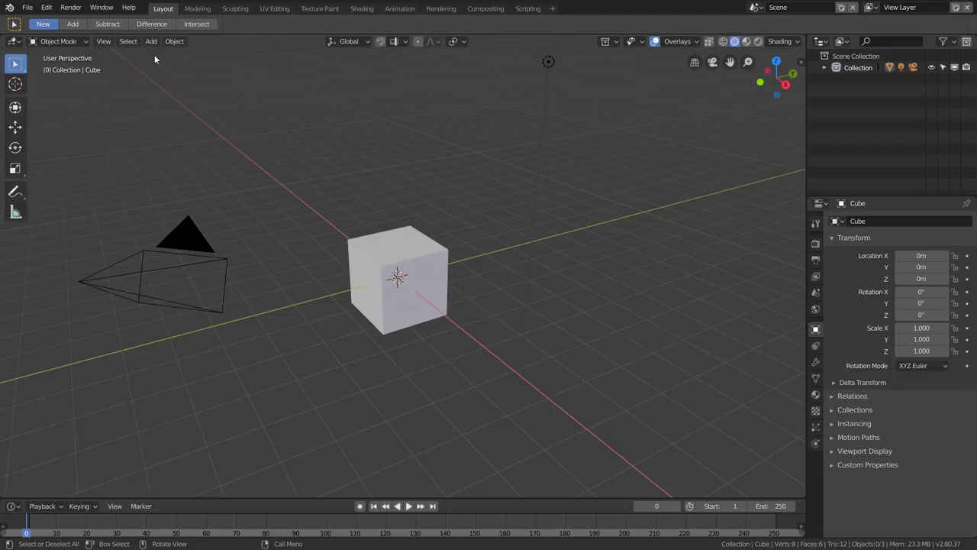
left_click(46, 7)
left_click(100, 148)
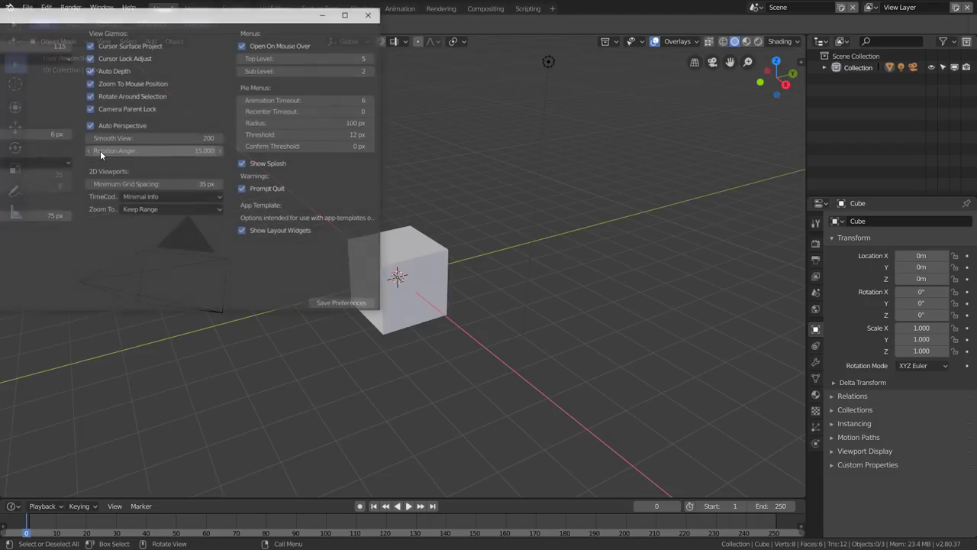
left_click_drag(171, 22, 195, 32)
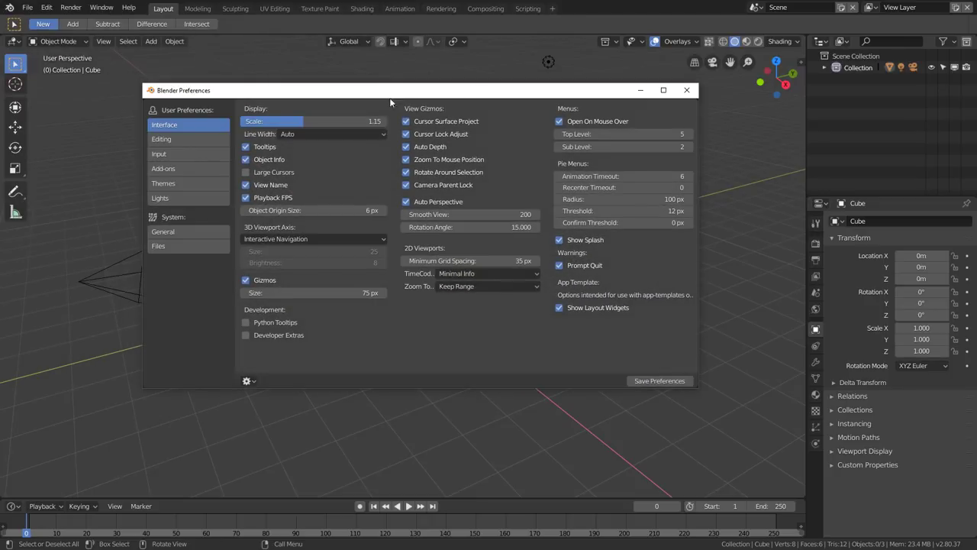
left_click(190, 153)
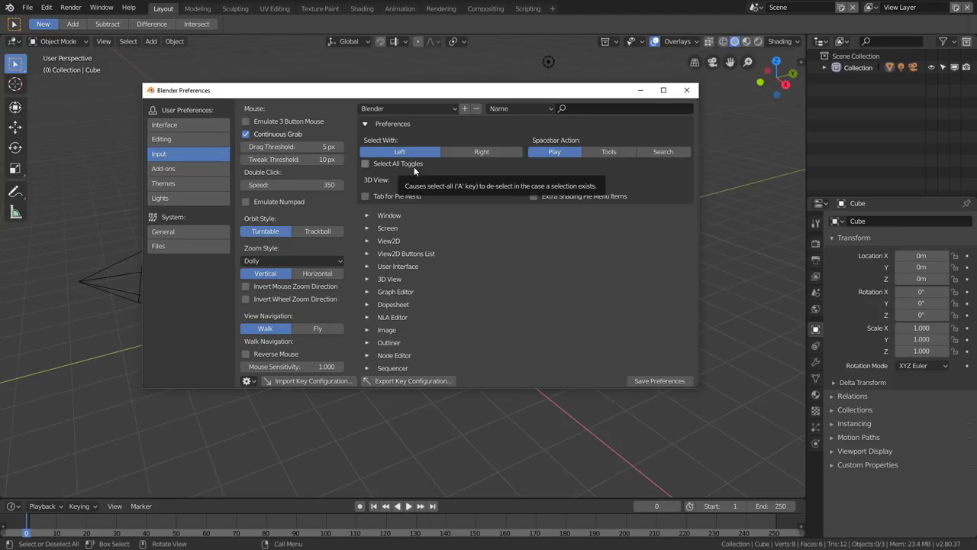
left_click(367, 168)
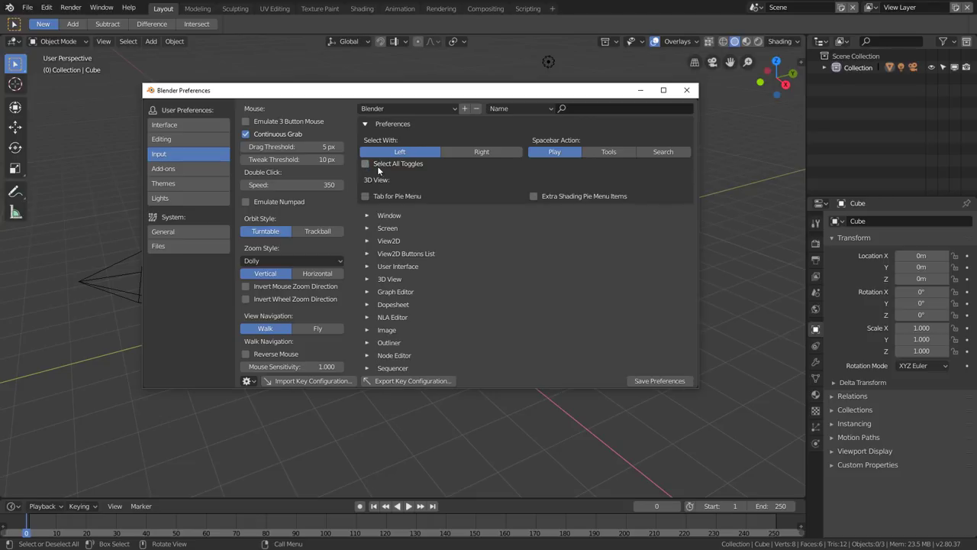
left_click(374, 165)
left_click(665, 153)
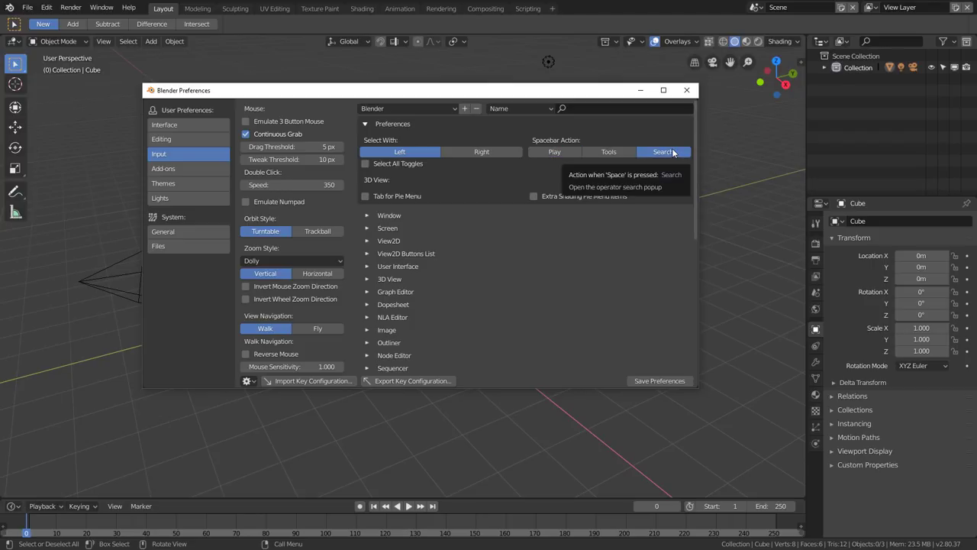
left_click(562, 156)
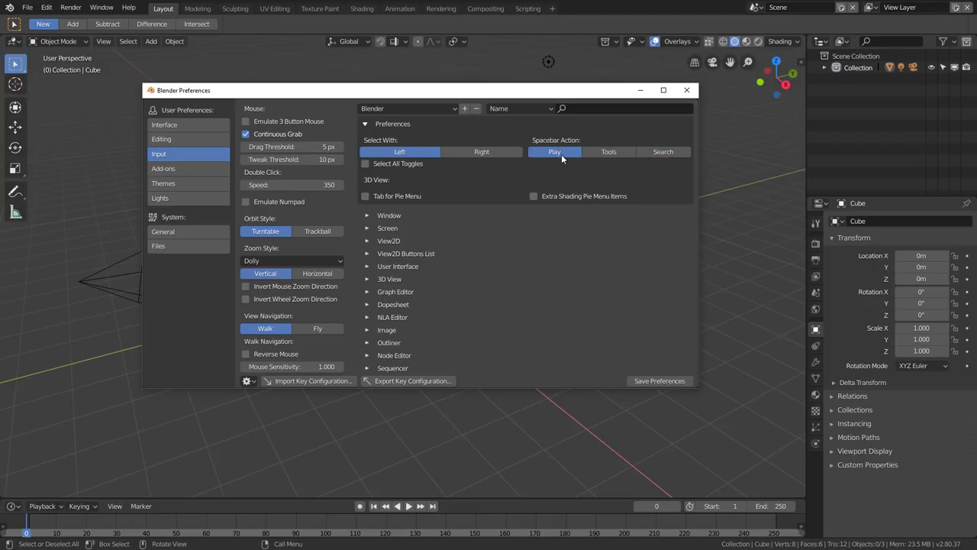
left_click(623, 151)
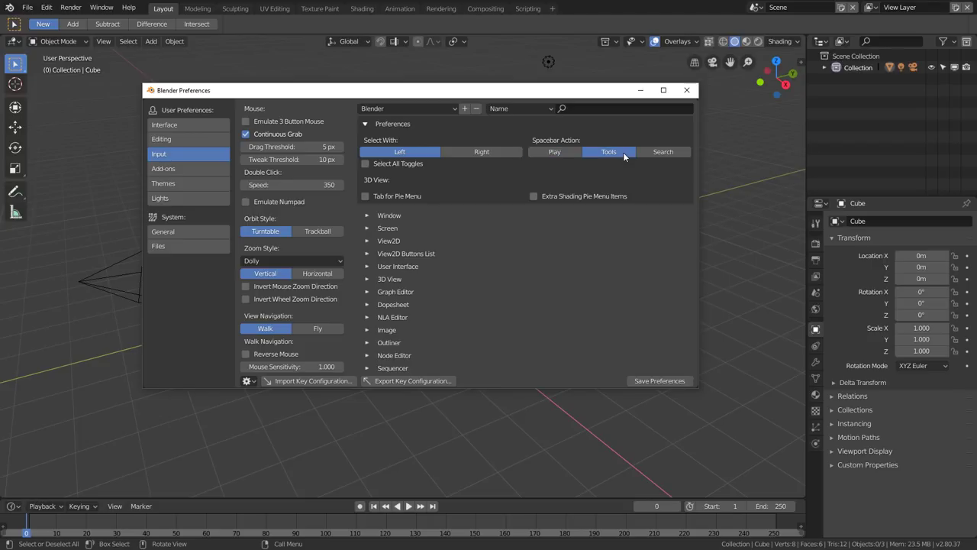
left_click(561, 151)
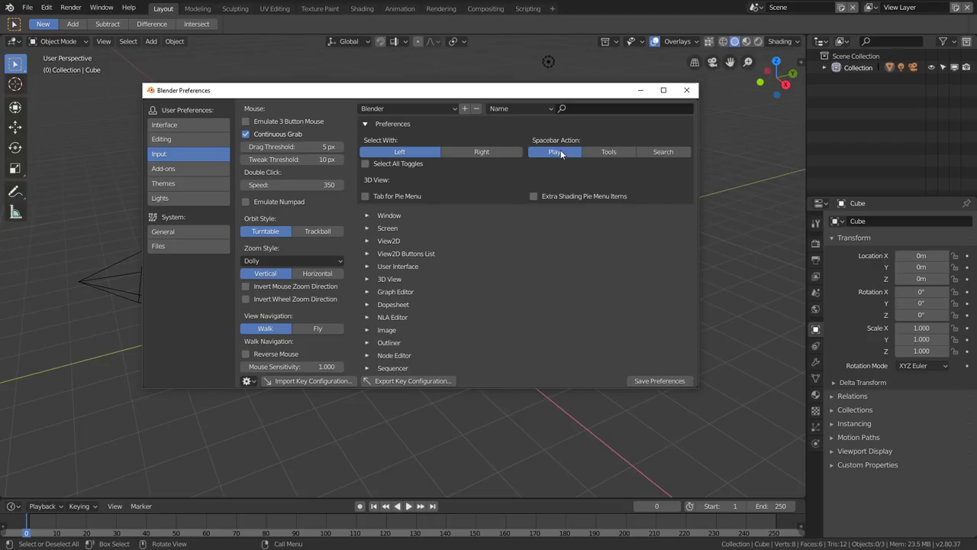
left_click(688, 90)
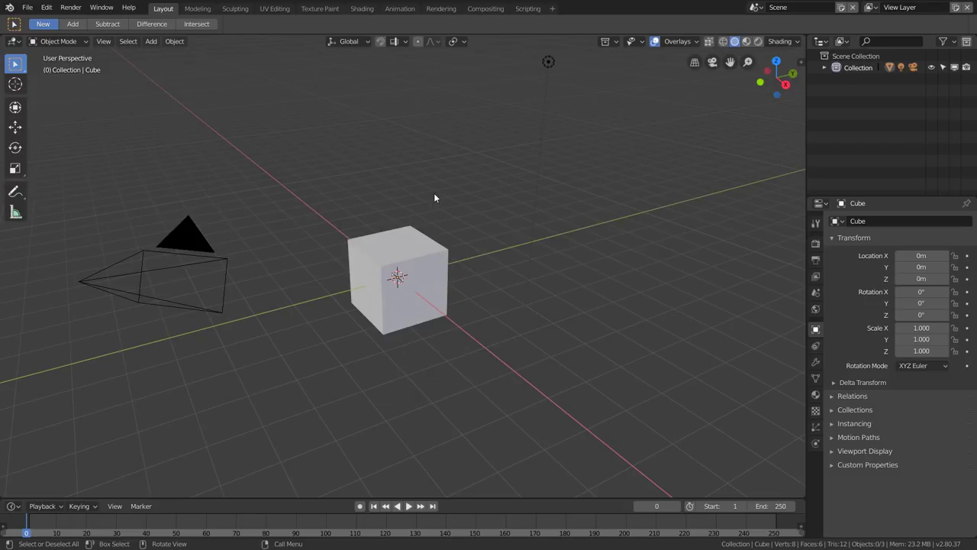
Hide the tool shelf and place the 3D cursor on the grid right of the cube
key("shift+space")
mouse_move(29, 132)
left_mouse_down()
mouse_move(3, 132)
mouse_move(42, 139)
left_mouse_up()
key("shift+space")
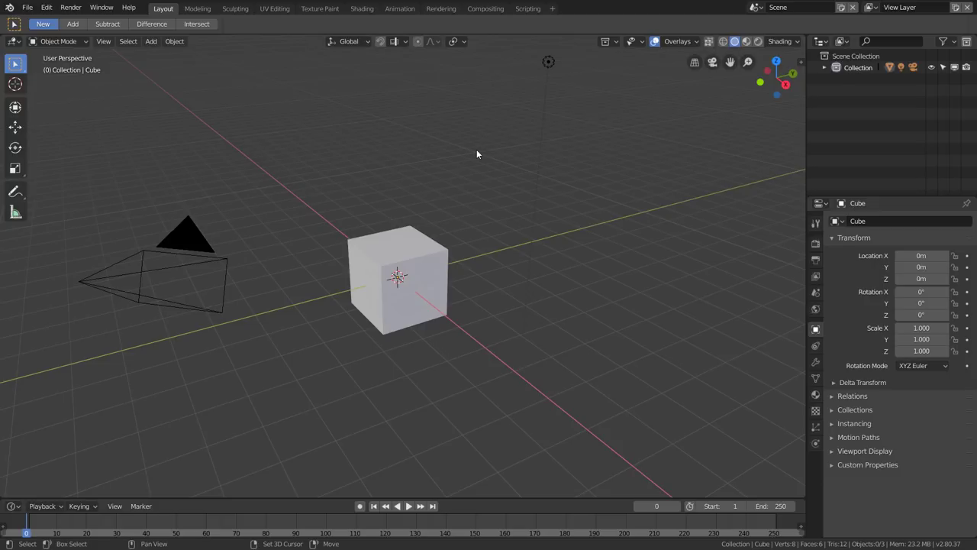
key("shift+space")
key("Down")
key("Return")
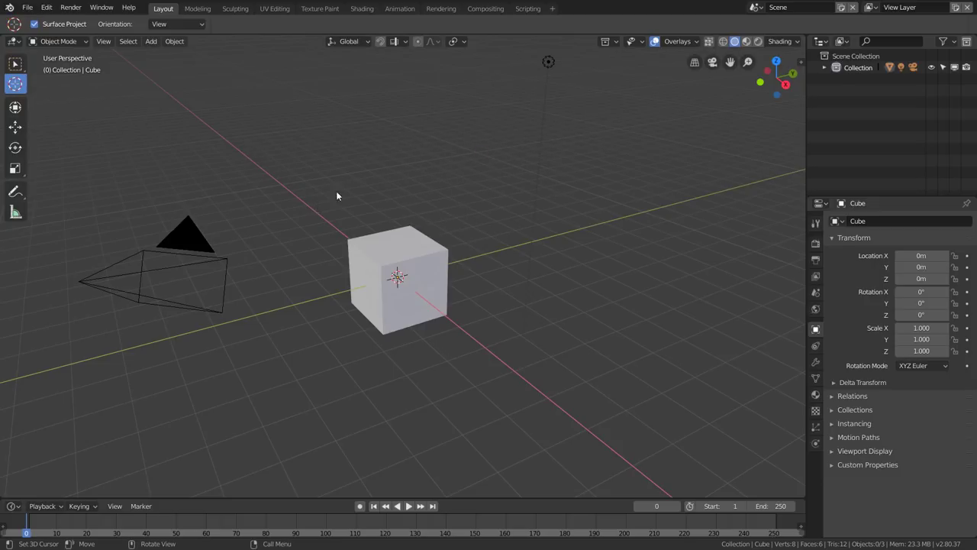
left_click_drag(298, 201, 497, 285)
With the Box Select tool, select the cube, clear the selection, reselect it, then select the camera instead
left_click(14, 63)
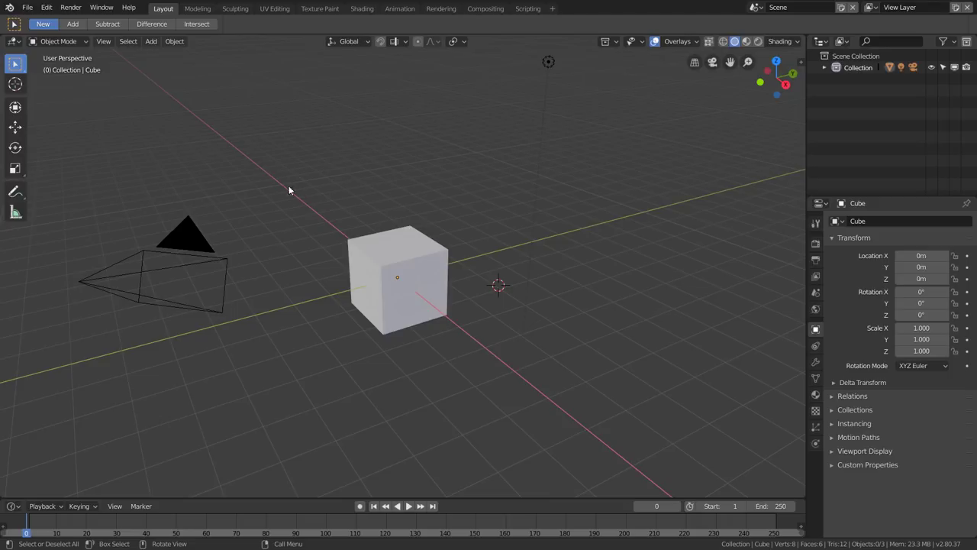
left_click_drag(278, 175, 513, 400)
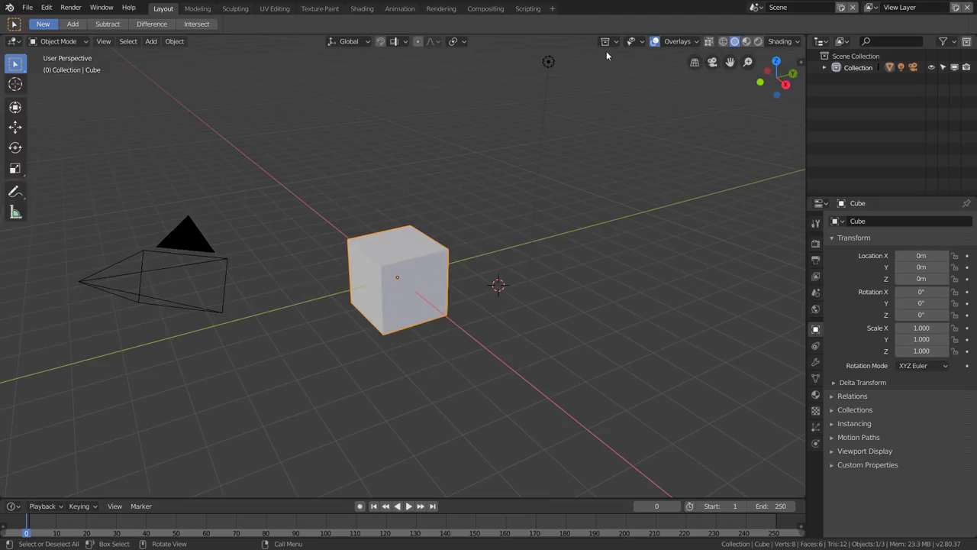
left_click_drag(580, 56, 440, 175)
left_click_drag(266, 209, 463, 381)
left_click_drag(56, 165, 276, 359)
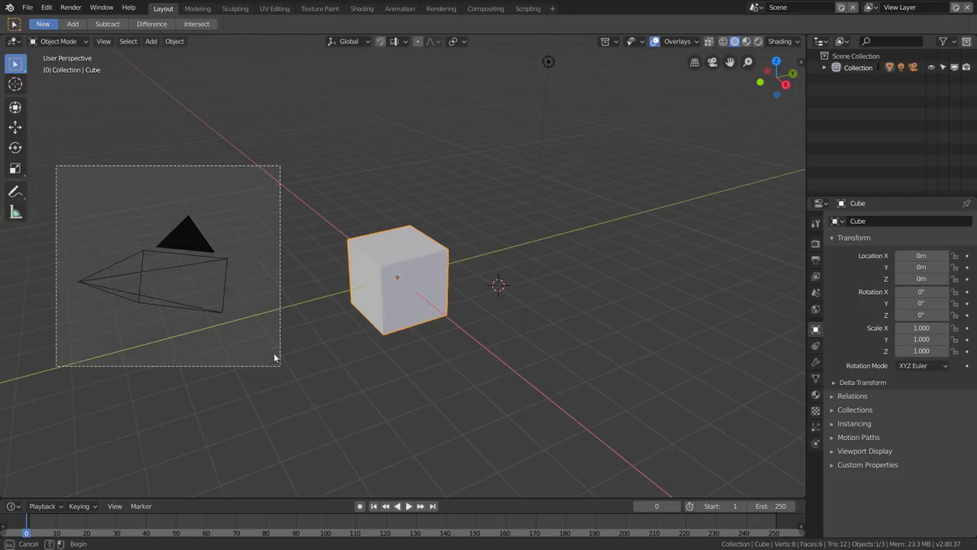
Add the cube to the camera using Add mode, remove it with Subtract, then select only the cube
left_click(74, 29)
left_click_drag(300, 195, 500, 399)
left_click(107, 23)
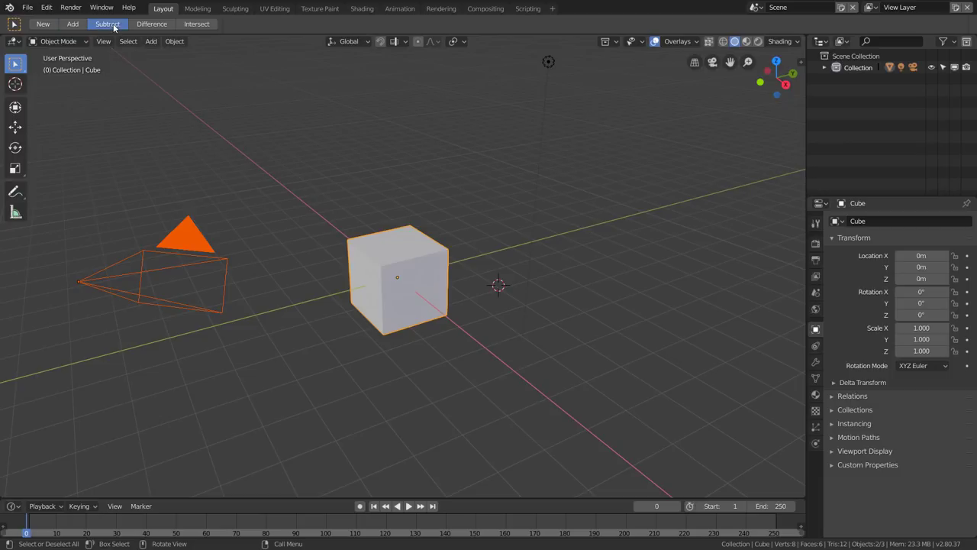
left_click_drag(481, 142, 283, 412)
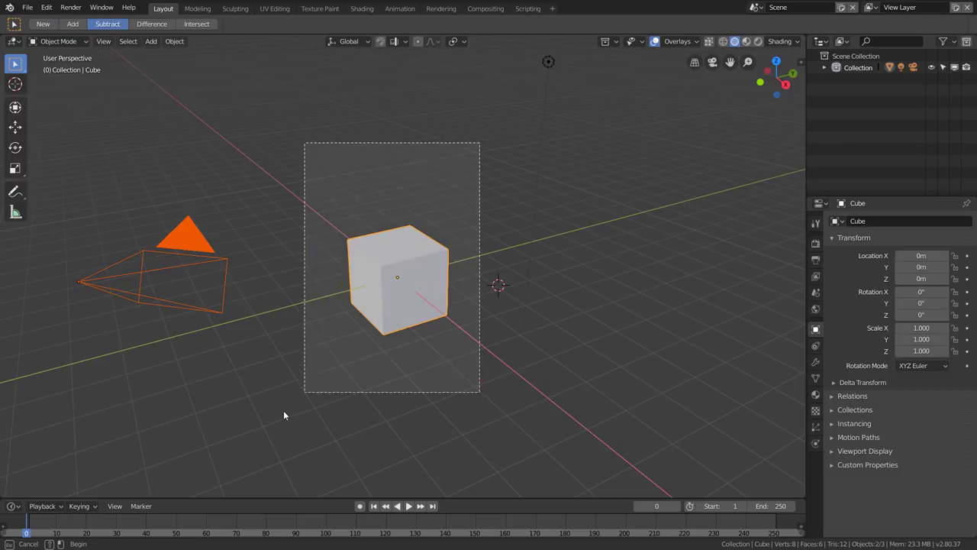
left_click(43, 24)
left_click_drag(256, 138, 451, 407)
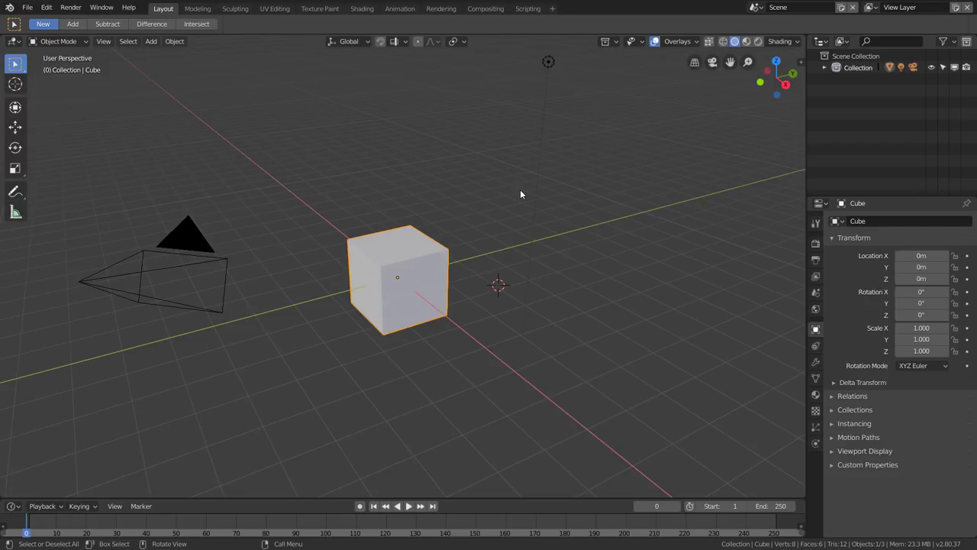
key("ctrl+space")
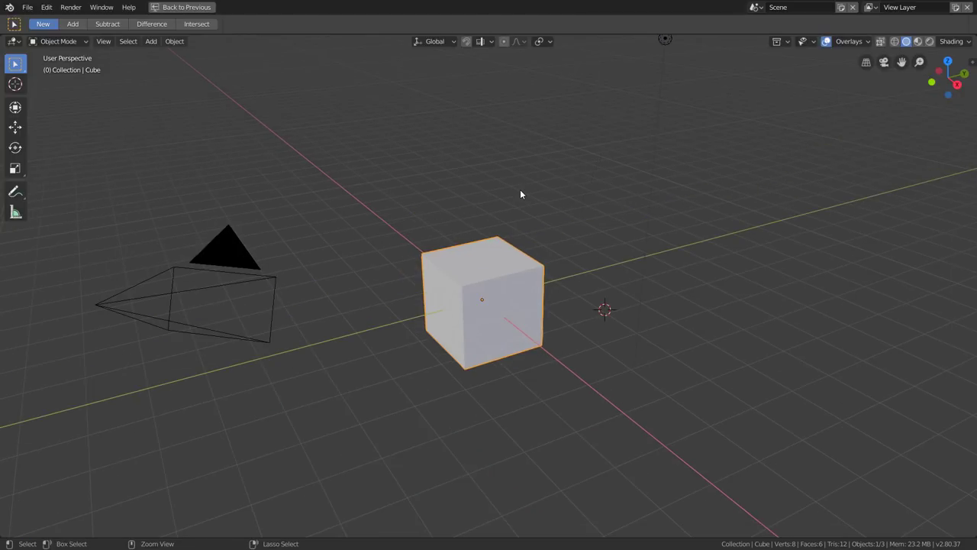
key("ctrl+space")
key("ctrl+space")
key("ctrl+space")
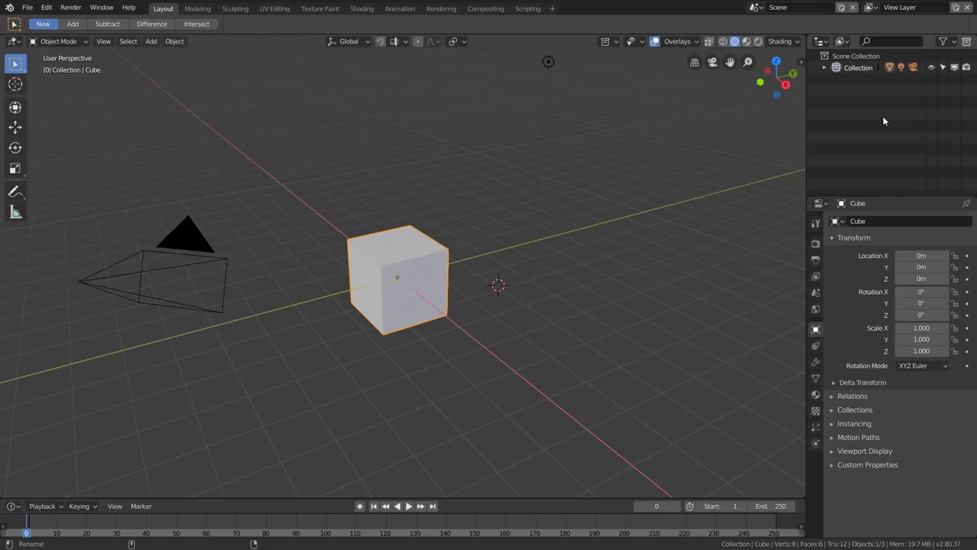
key("ctrl+space")
key("ctrl+space")
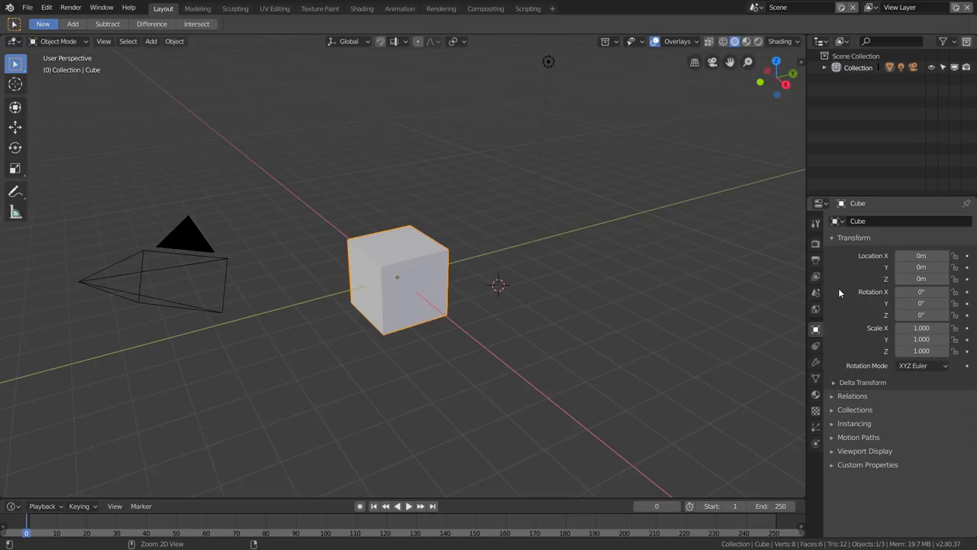
key("ctrl+space")
key("ctrl+space")
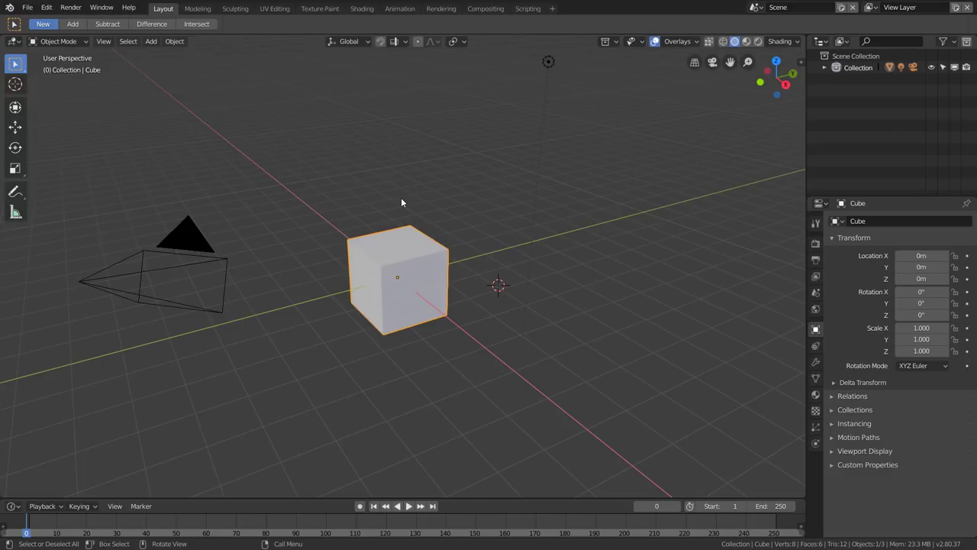
key("shift")
key("ctrl+alt+space")
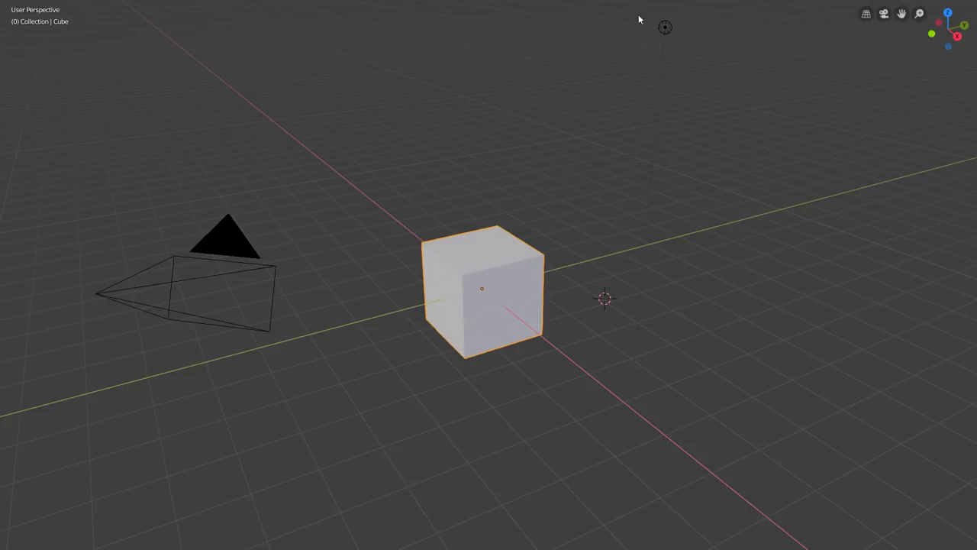
key("ctrl+alt+space")
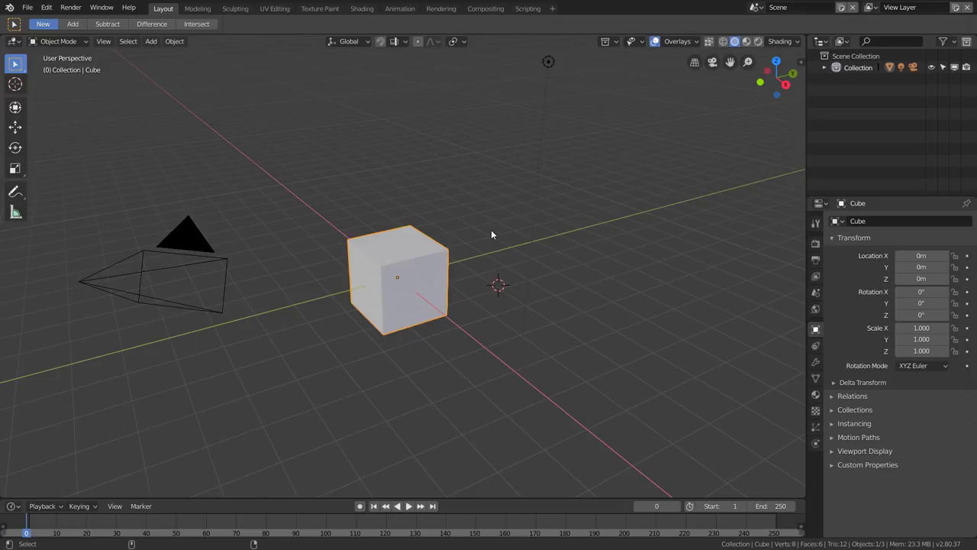
key("ctrl+alt+space")
key("ctrl+alt+space")
key("ctrl+alt+space")
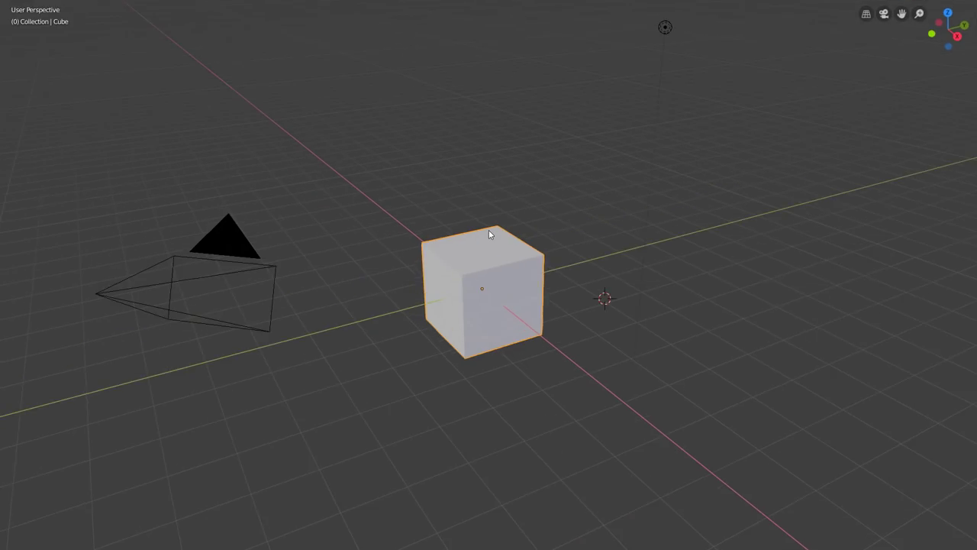
key("ctrl+alt+space")
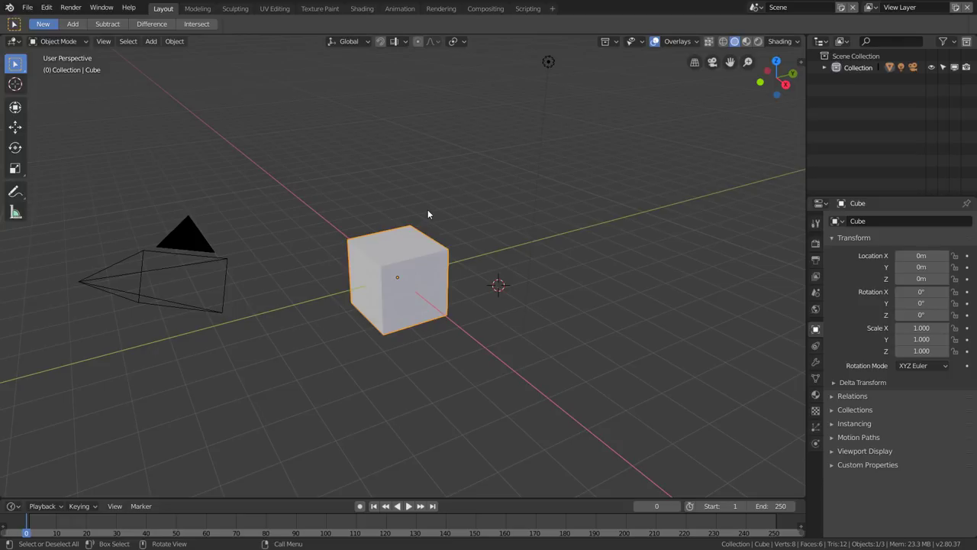
key("Tab")
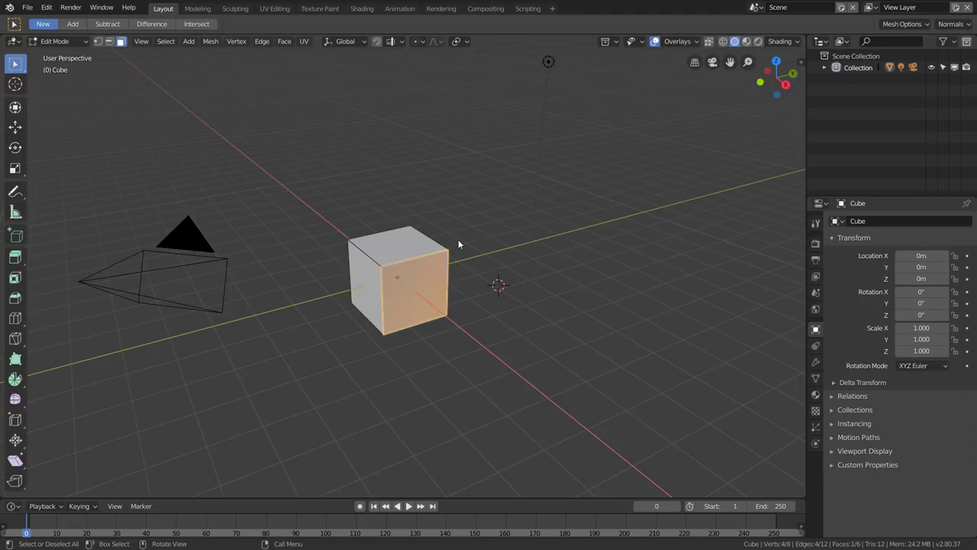
key("a")
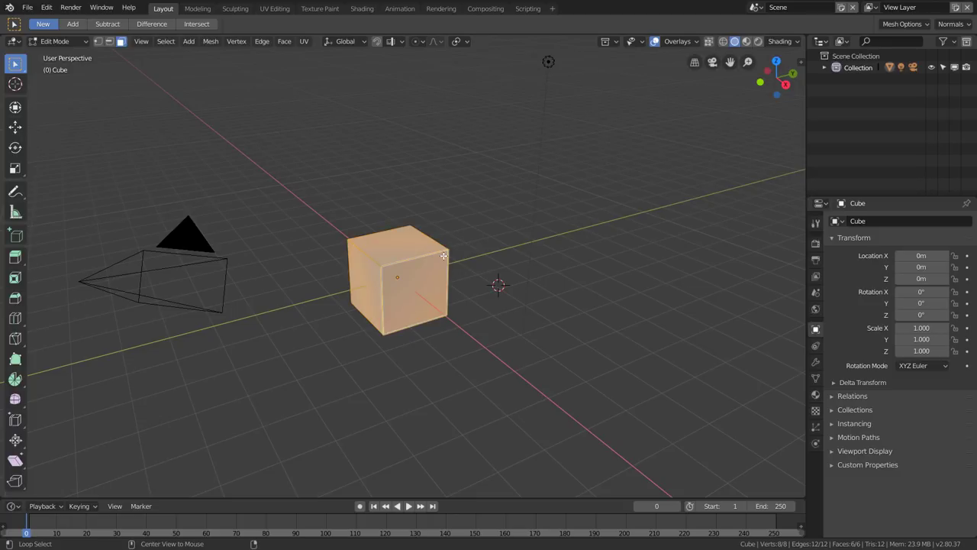
key("alt+a")
key("Tab")
key("Tab")
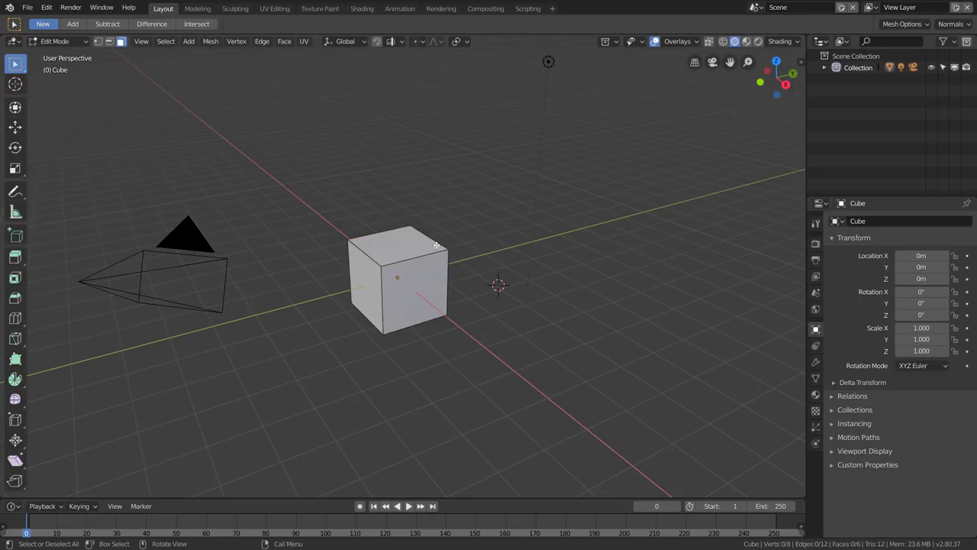
key("Tab")
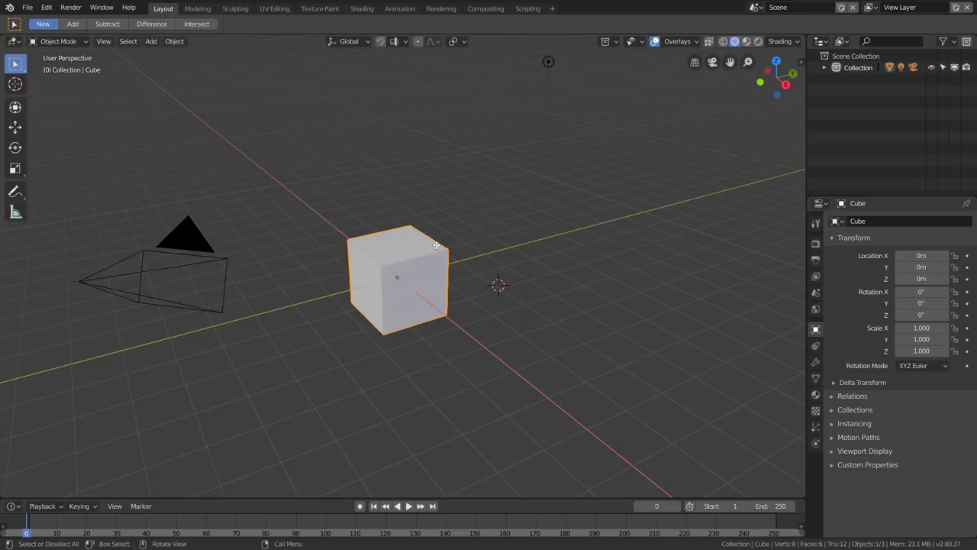
key("Tab")
key("Tab")
key("Tab")
key("Tab")
key("Tab")
key("Tab")
key("Tab")
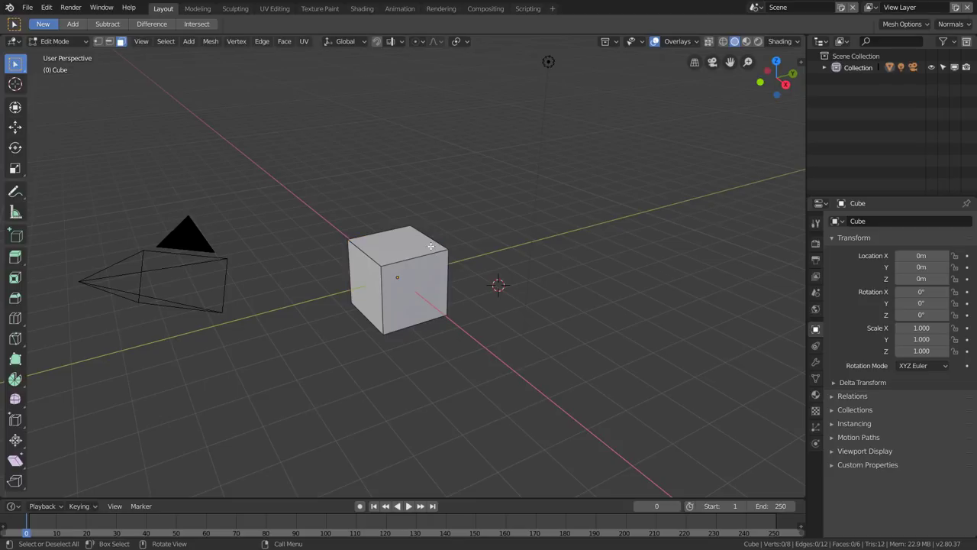
left_click(53, 41)
left_click(46, 68)
key("ctrl+Tab")
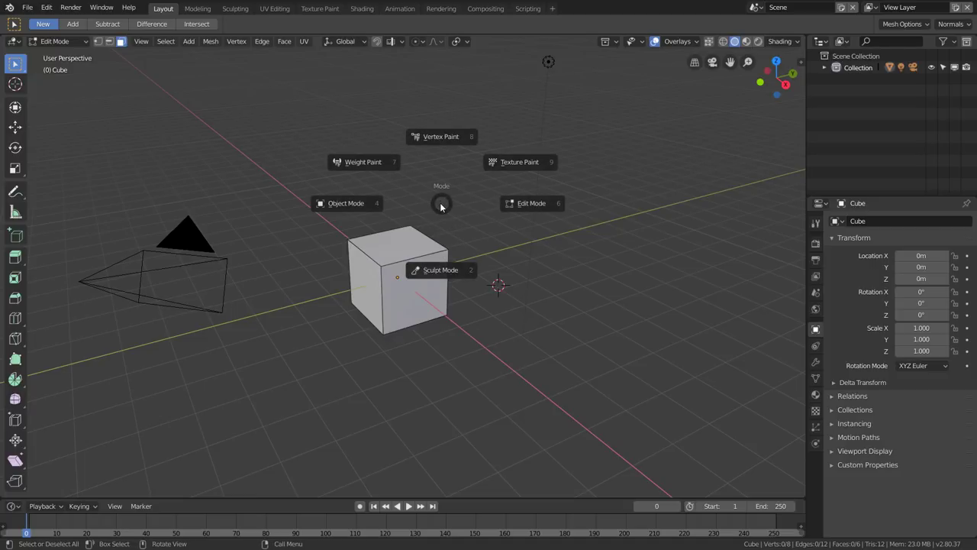
key("Escape")
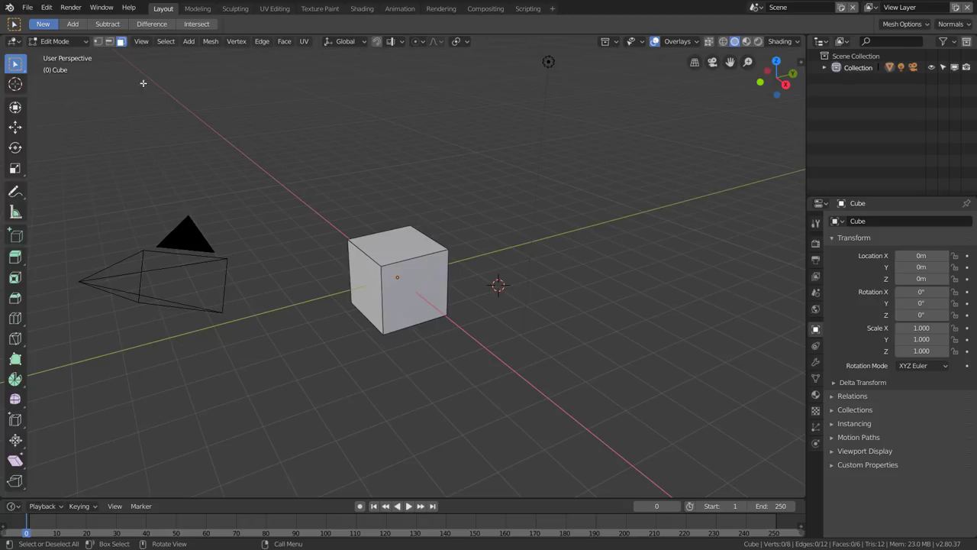
left_click(120, 42)
key("1")
key("2")
key("3")
key("2")
key("1")
key("2")
key("3")
key("2")
key("1")
key("3")
key("1")
key("2")
key("3")
key("2")
key("1")
key("2")
key("3")
key("2")
key("1")
left_click(449, 250)
left_click(420, 227)
left_click(350, 239)
key("2")
key("3")
key("2")
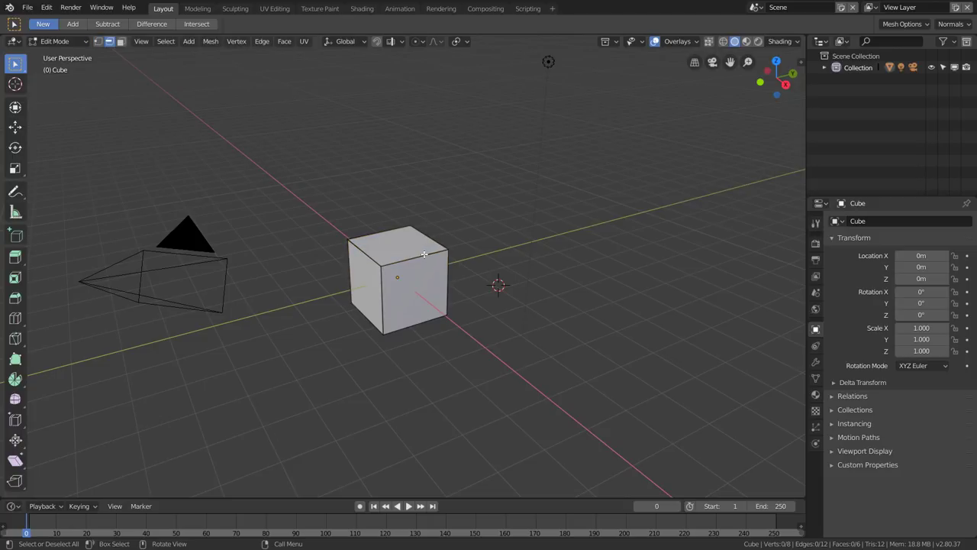
left_click(424, 255)
key("3")
left_click(403, 245)
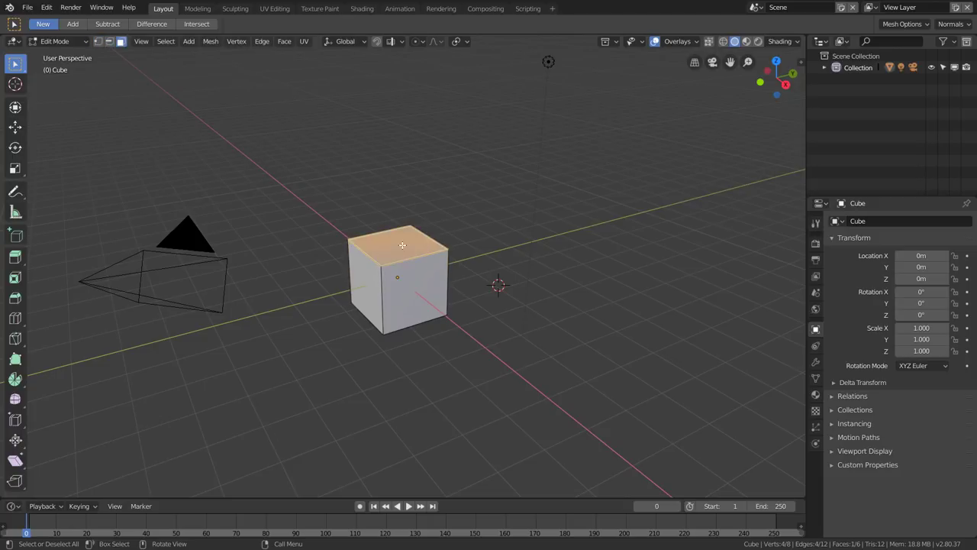
left_click(412, 278)
left_click(363, 284)
left_click(396, 249)
key("Tab")
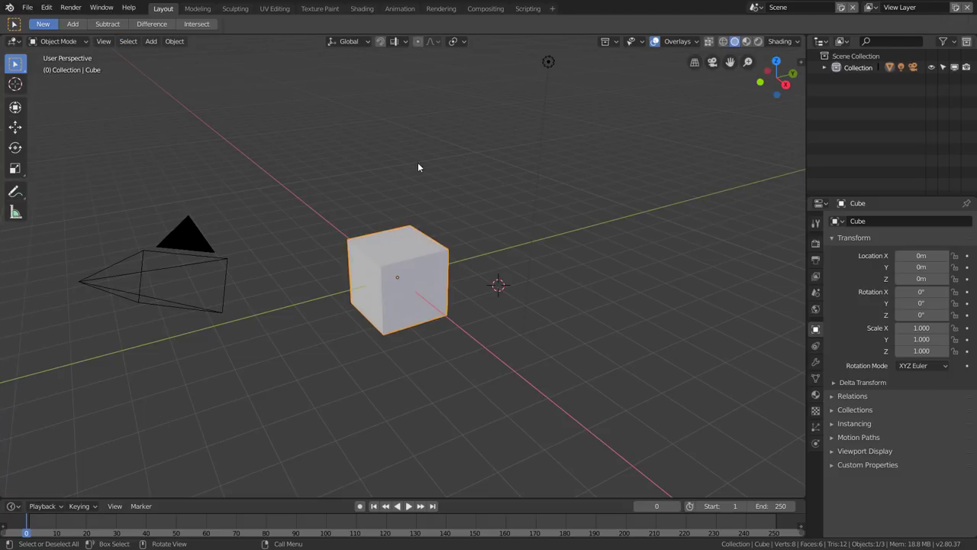
key("ctrl+Tab")
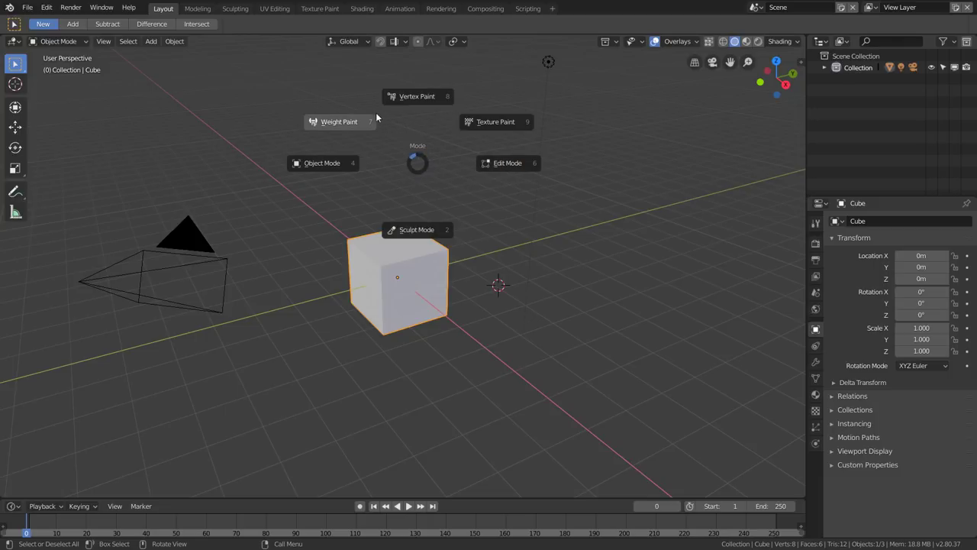
left_click(416, 163)
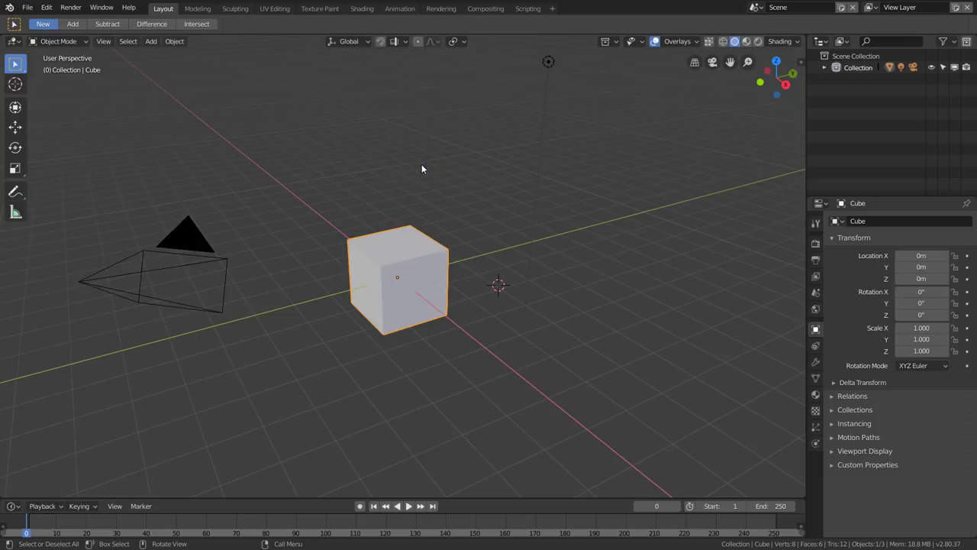
key("ctrl+Tab")
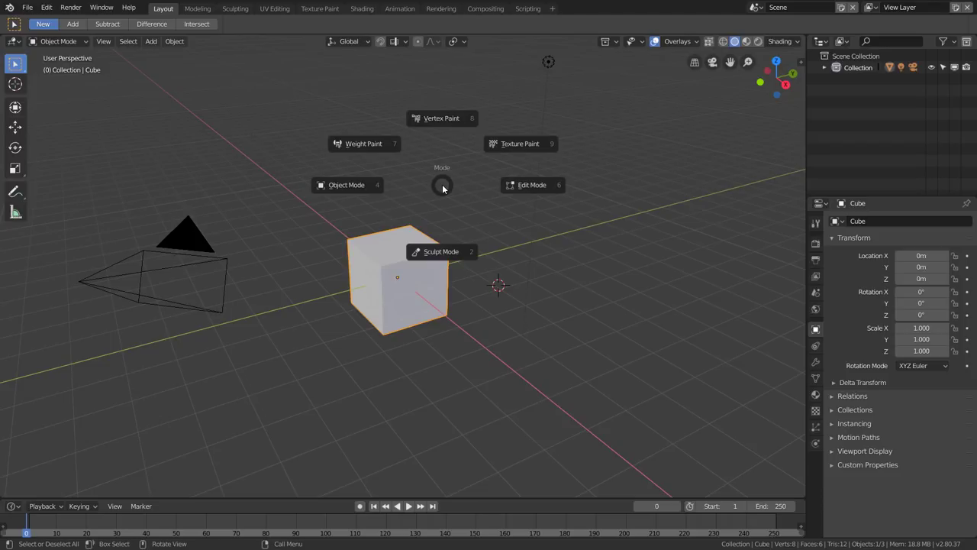
left_click(446, 120)
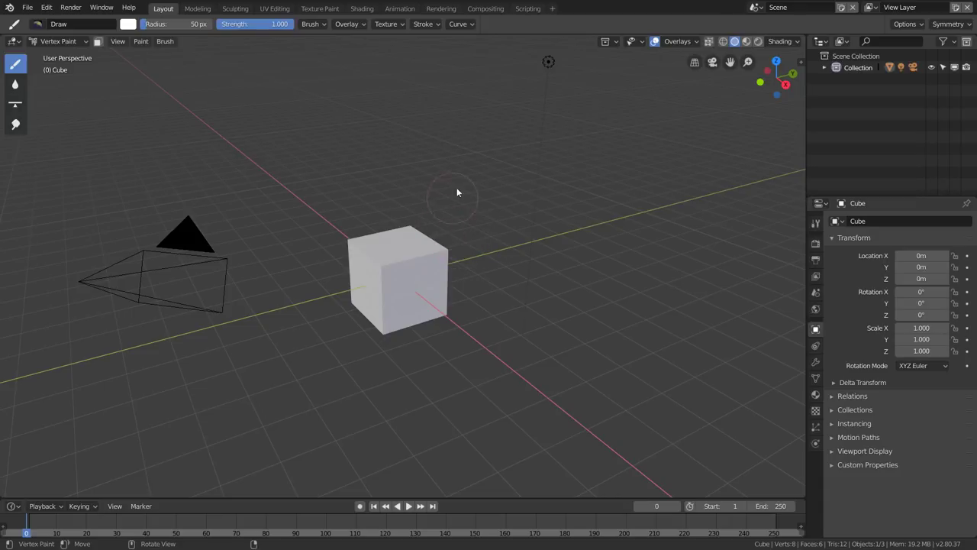
key("ctrl+Tab")
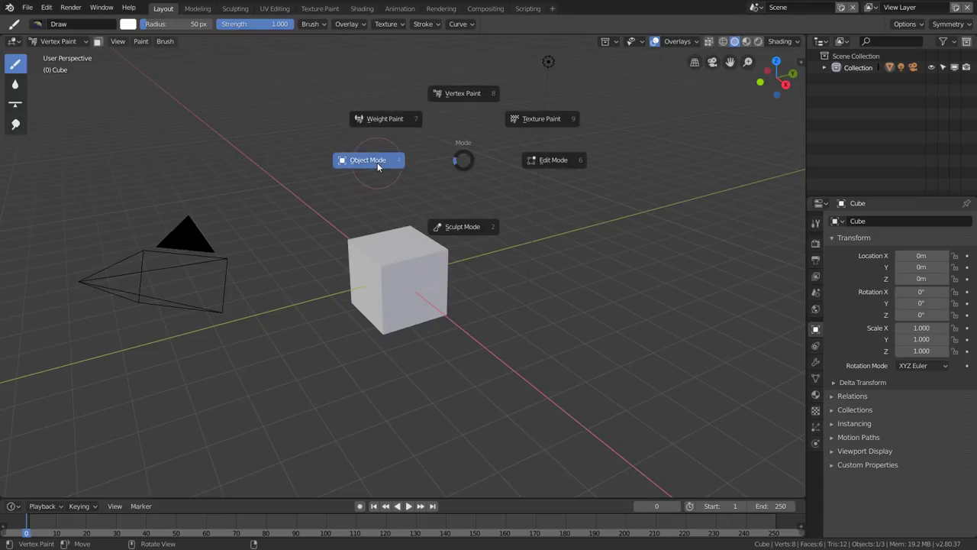
left_click(378, 167)
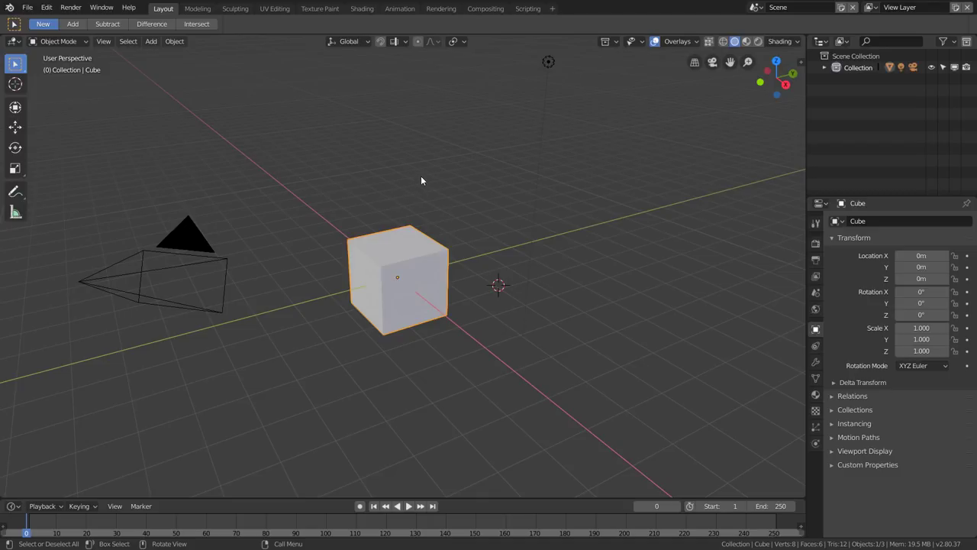
key("ctrl+Tab")
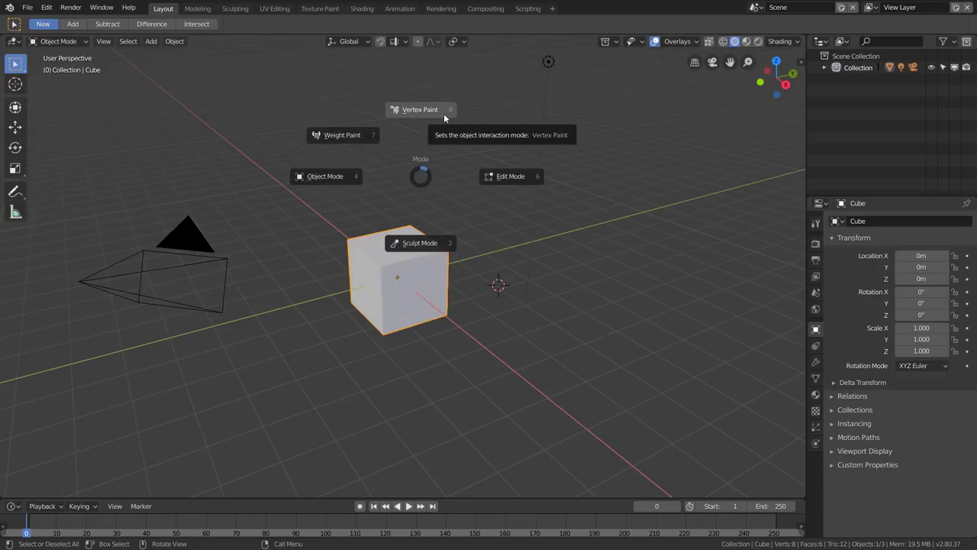
left_click(428, 163)
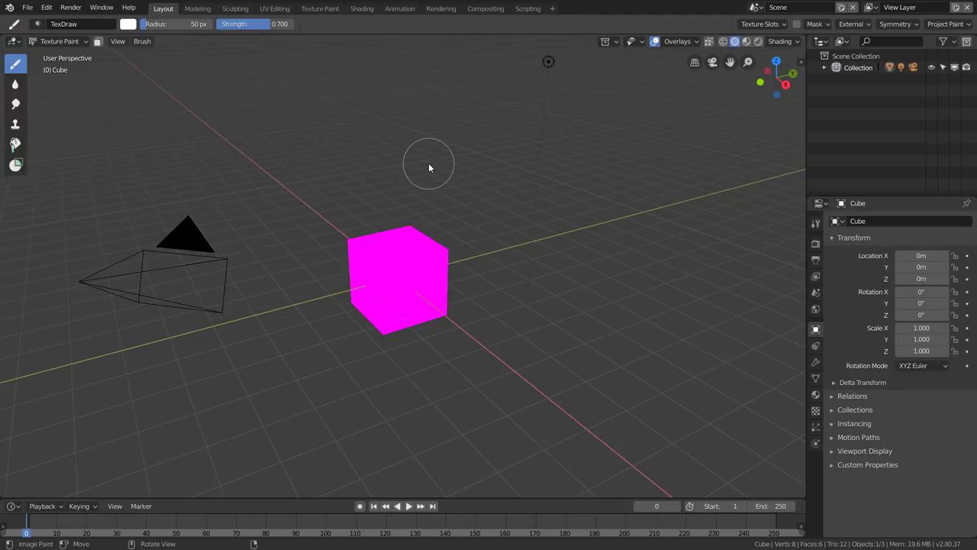
key("ctrl+Tab")
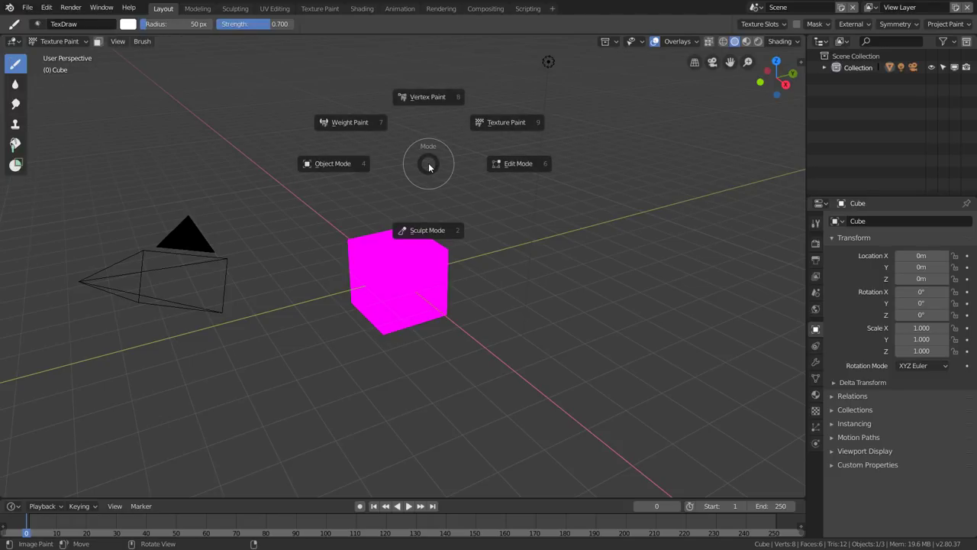
left_click(336, 165)
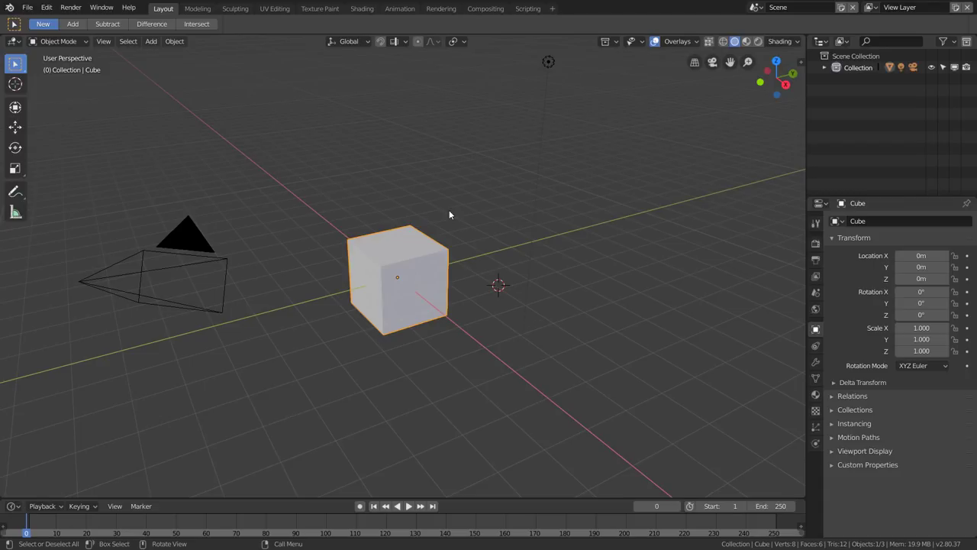
Open and dismiss the Ctrl+Tab mode pie, then switch the cube into Edit Mode and back twice
key("ctrl")
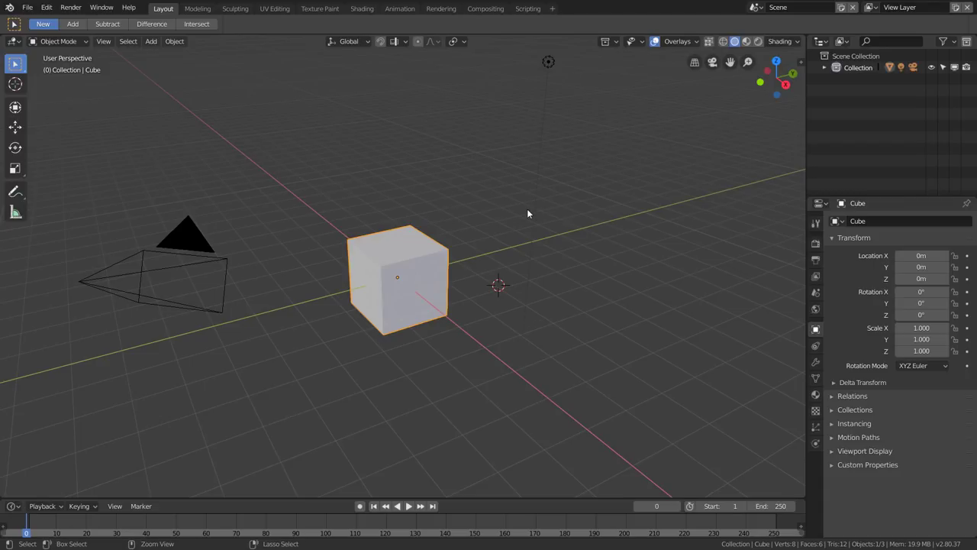
key("ctrl+Tab")
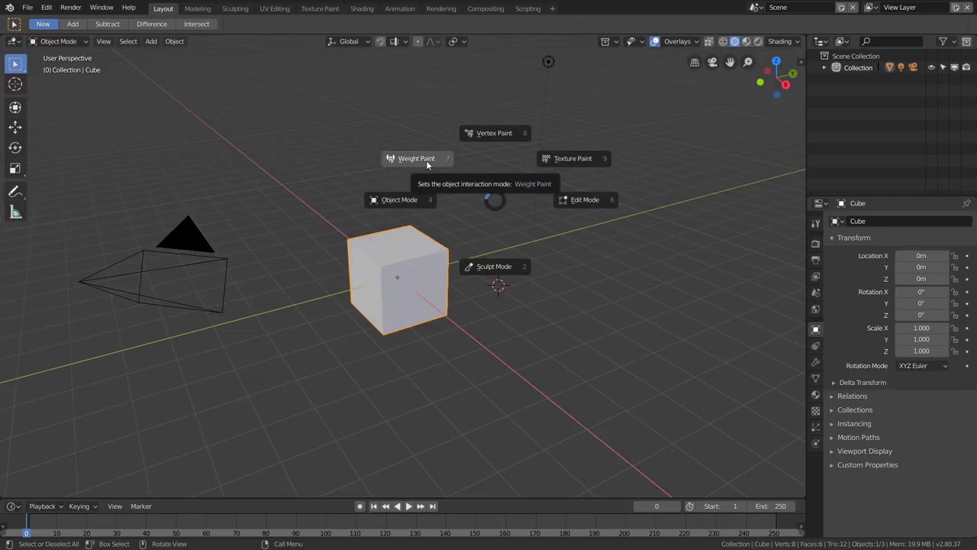
left_click(496, 202)
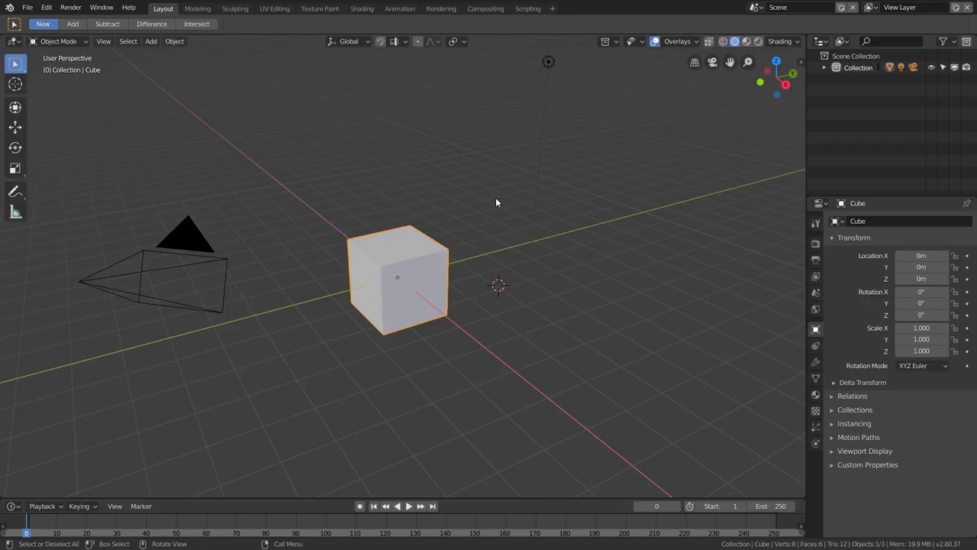
key("ctrl")
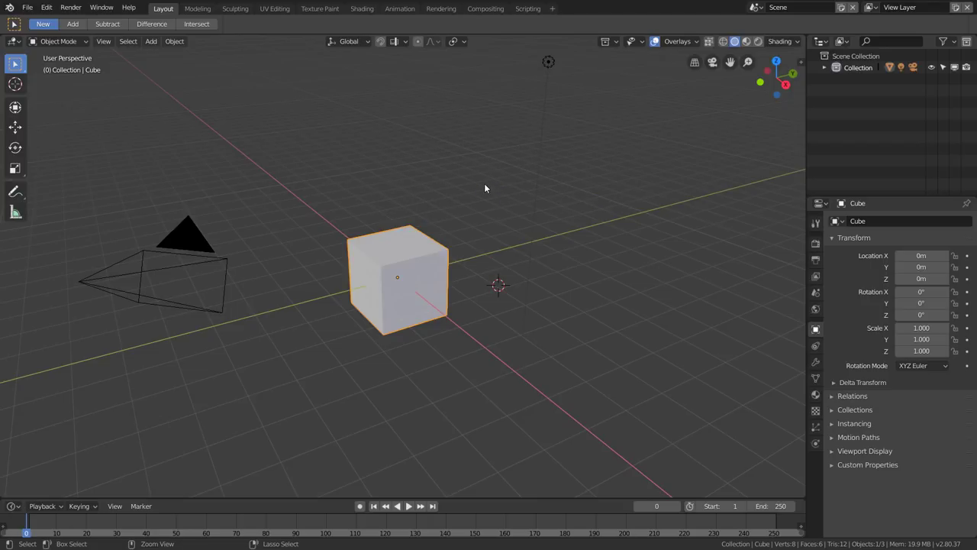
key("ctrl+Tab")
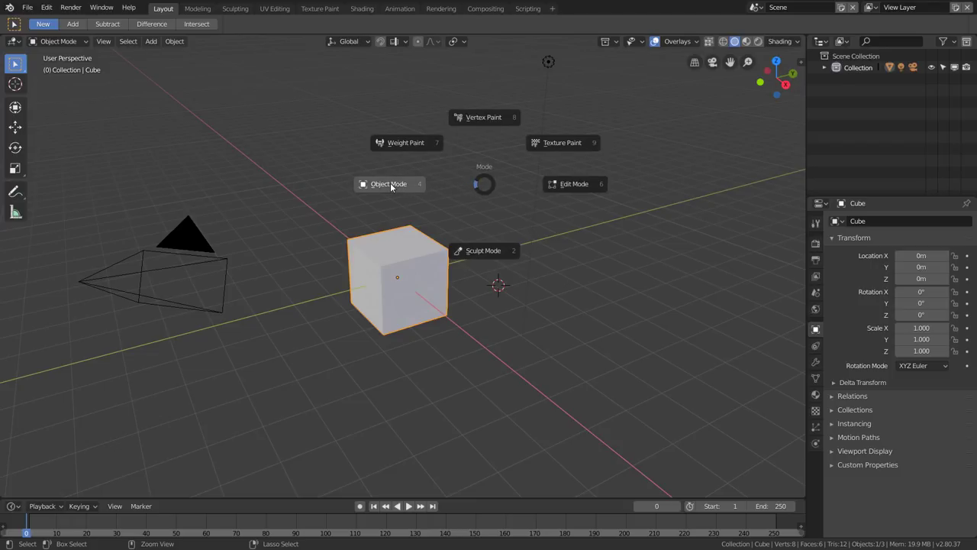
left_click(599, 188)
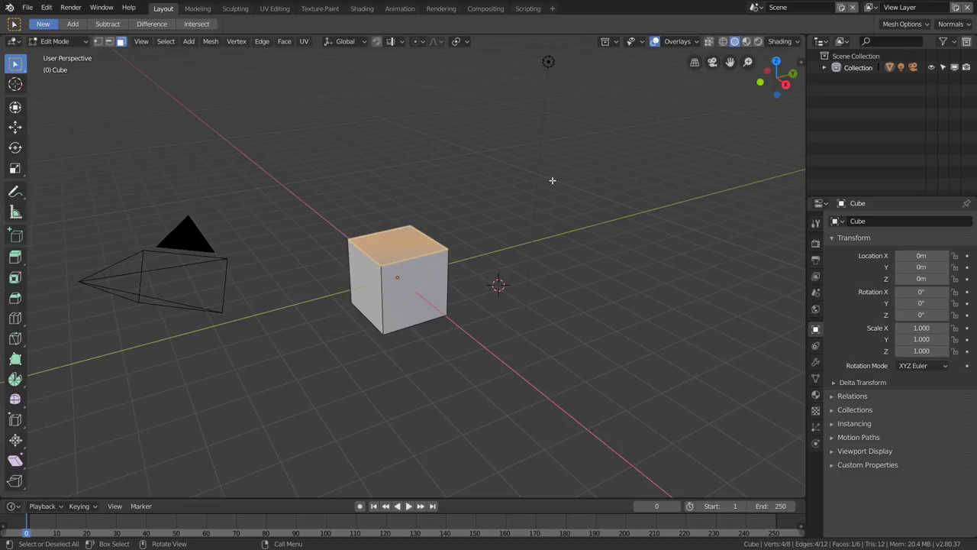
key("ctrl+Tab")
left_click(442, 187)
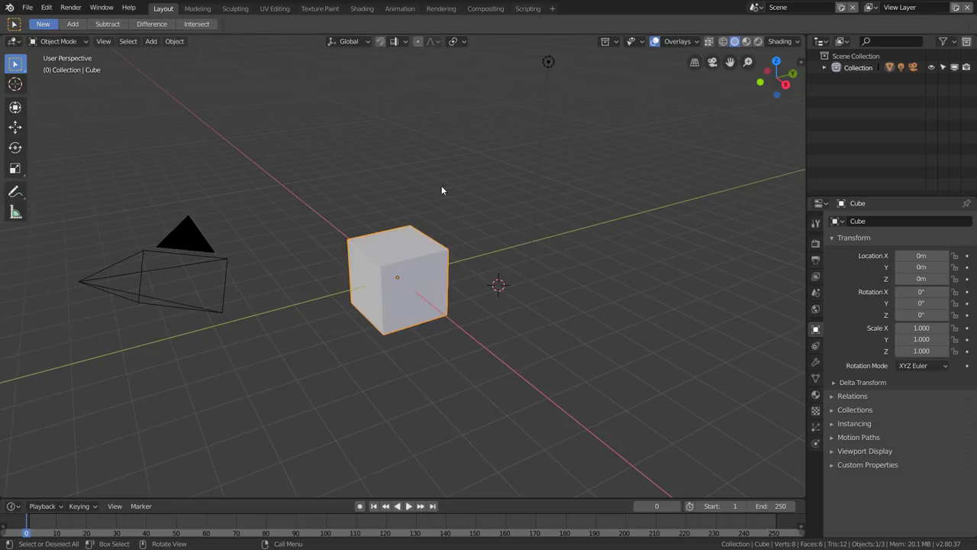
key("ctrl")
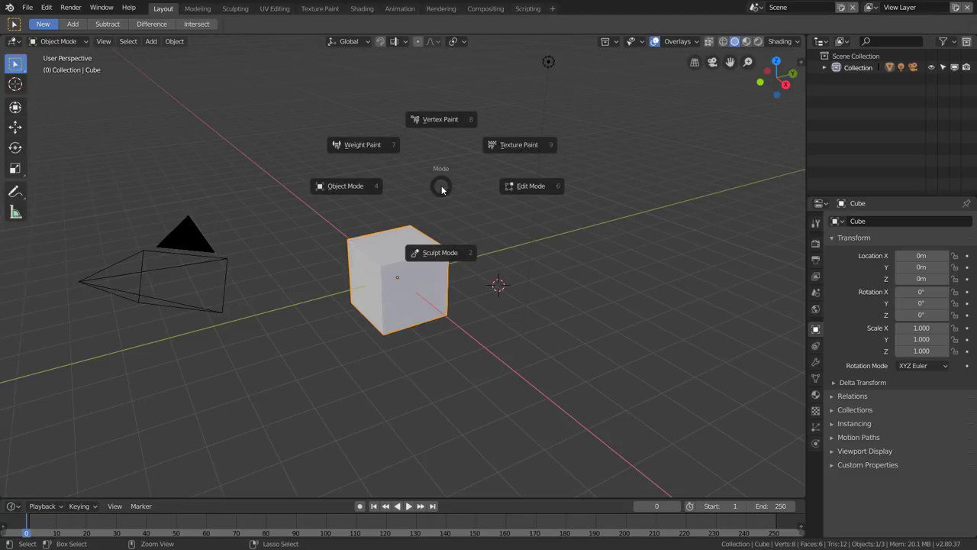
left_click(545, 189)
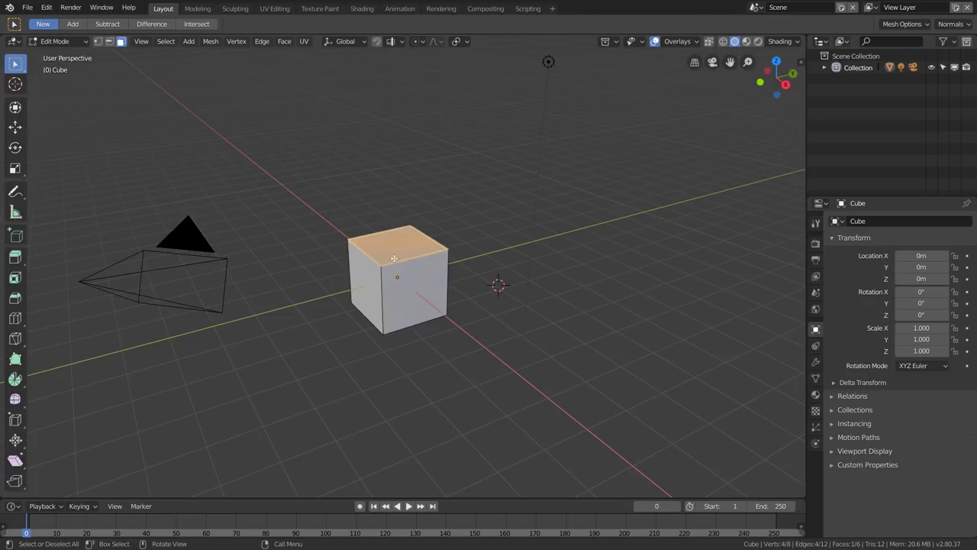
key("ctrl+Tab")
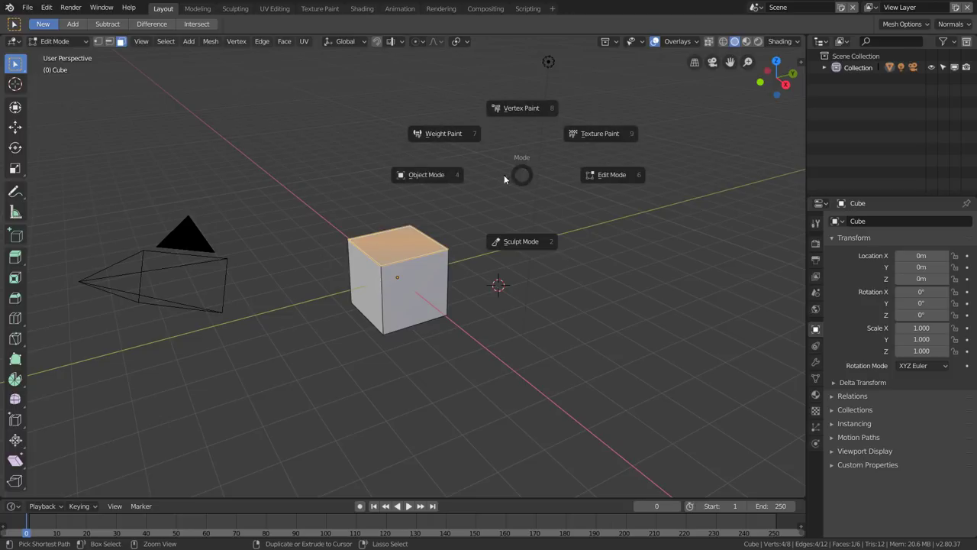
left_click(426, 175)
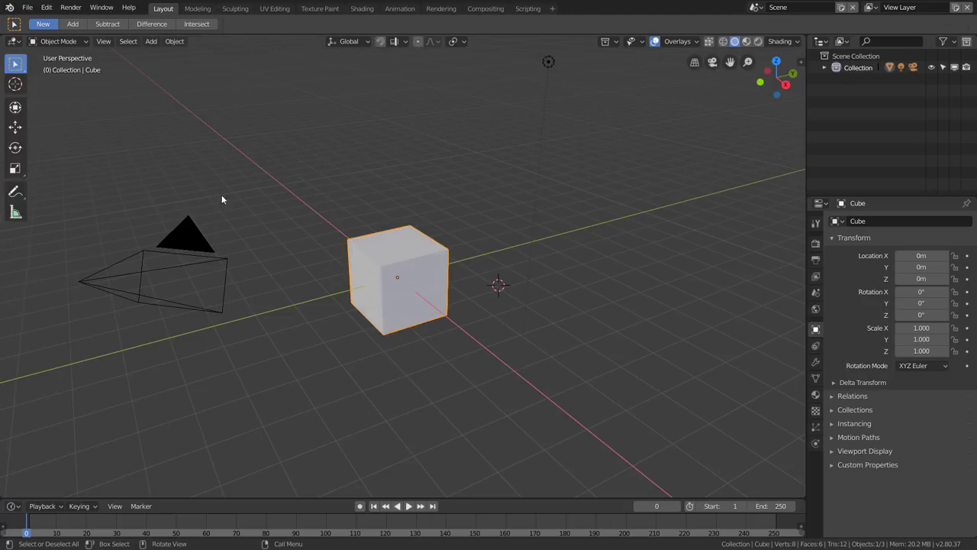
Rapidly toggle the cube between Edit Mode and Object Mode with the pie, ending in Object Mode
key("ctrl+Tab")
left_click(543, 183)
key("ctrl+Tab")
left_click(405, 194)
key("ctrl+Tab")
left_click(492, 194)
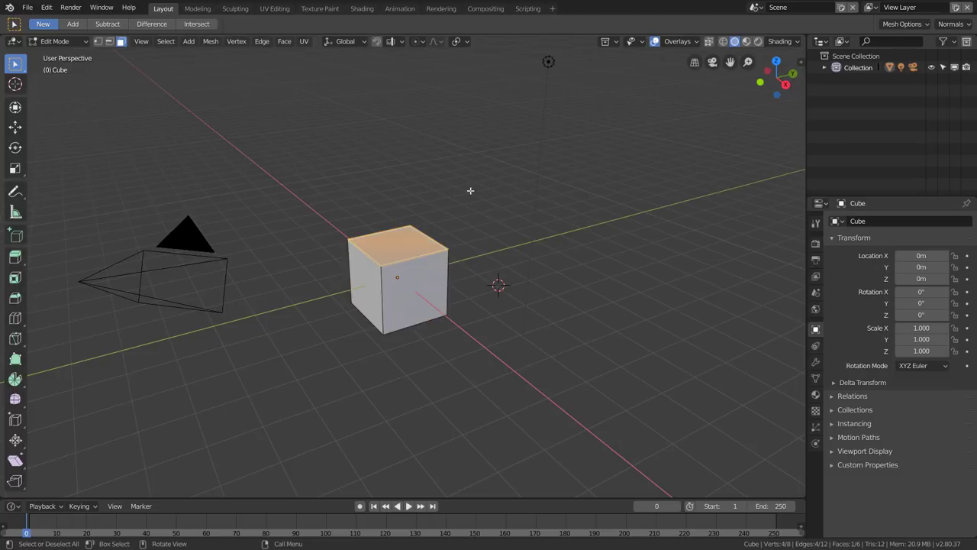
key("ctrl+Tab")
left_click(309, 199)
key("ctrl+Tab")
left_click(583, 190)
key("ctrl+Tab")
left_click(524, 188)
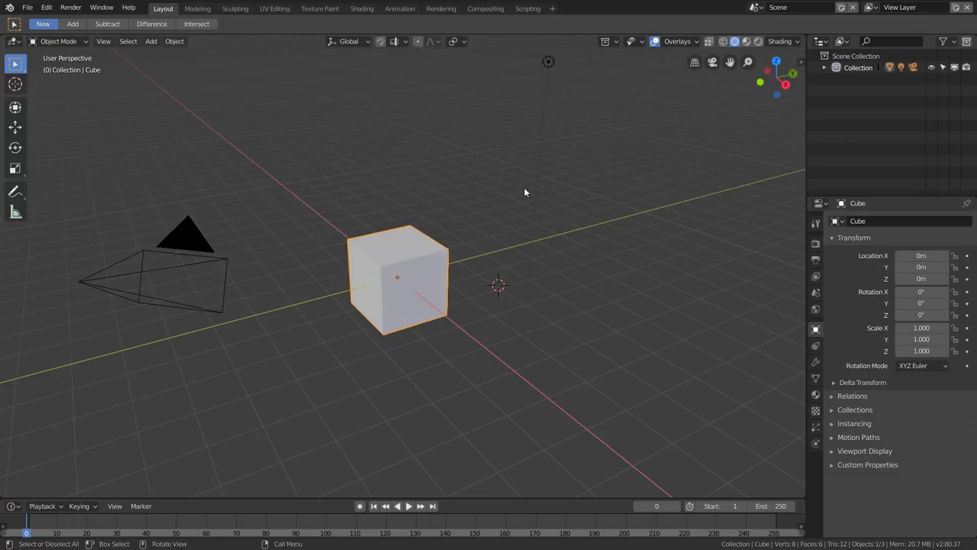
key("ctrl+Tab")
left_click(604, 186)
key("ctrl+Tab")
left_click(408, 191)
key("ctrl+Tab")
left_click(535, 191)
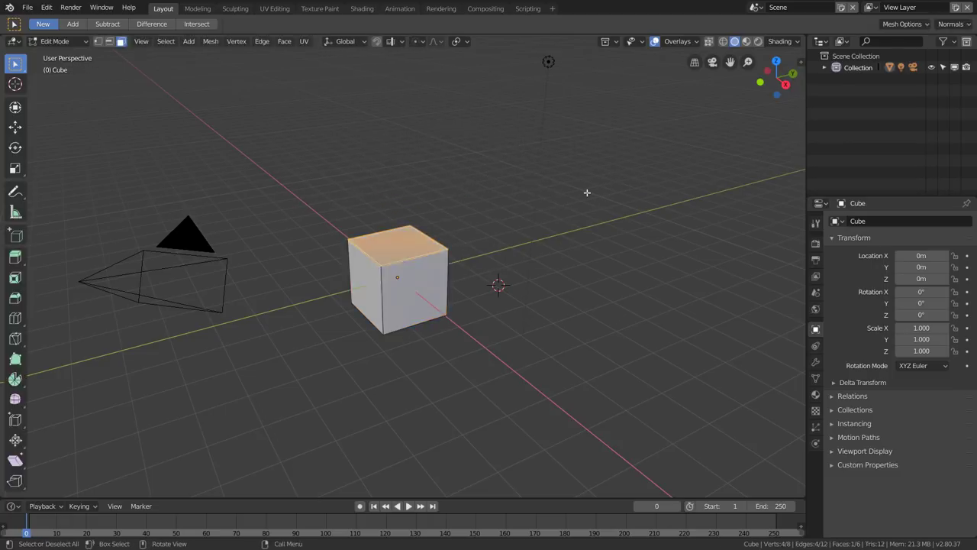
key("ctrl+Tab")
left_click(508, 197)
key("ctrl+Tab")
left_click(418, 124)
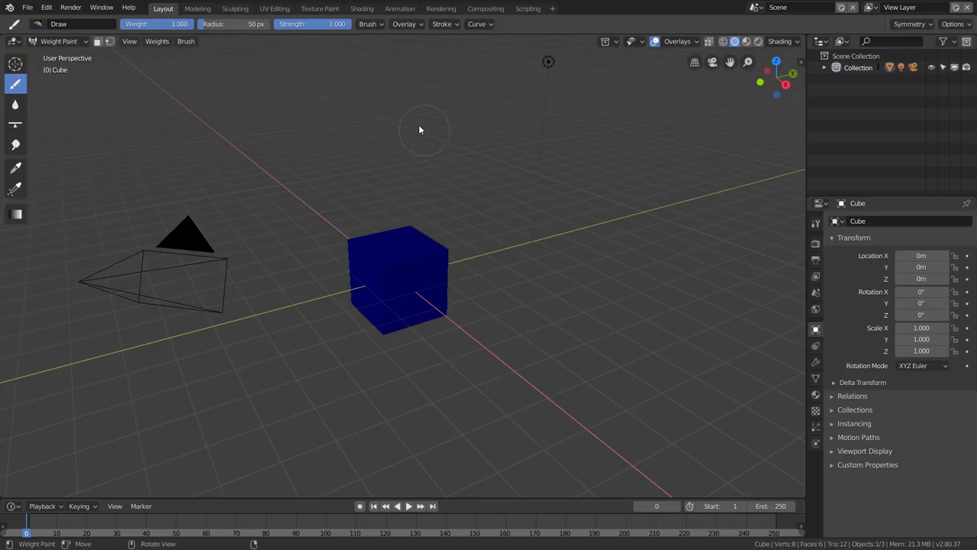
key("ctrl+Tab")
left_click(498, 175)
key("ctrl+Tab")
left_click(578, 135)
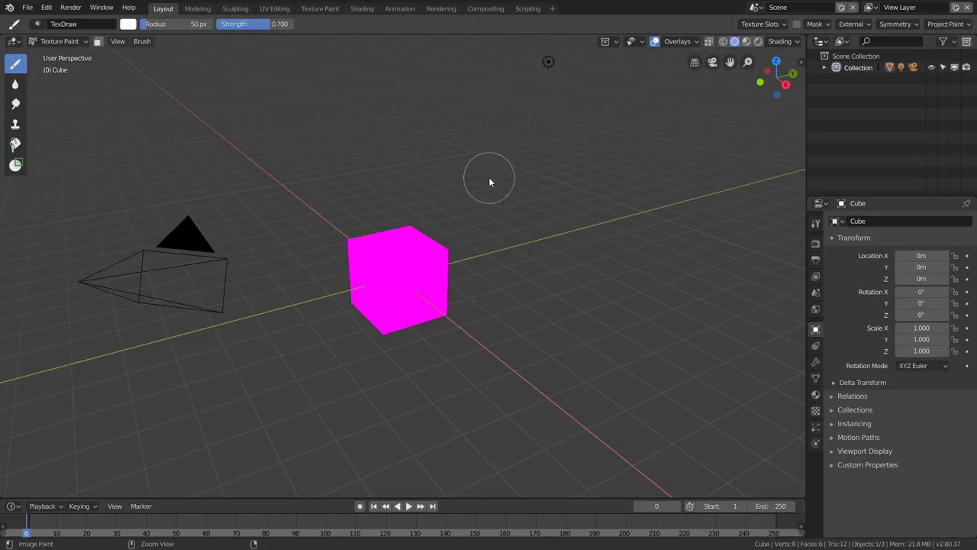
key("ctrl+Tab")
left_click(516, 176)
key("ctrl+Tab")
left_click(485, 175)
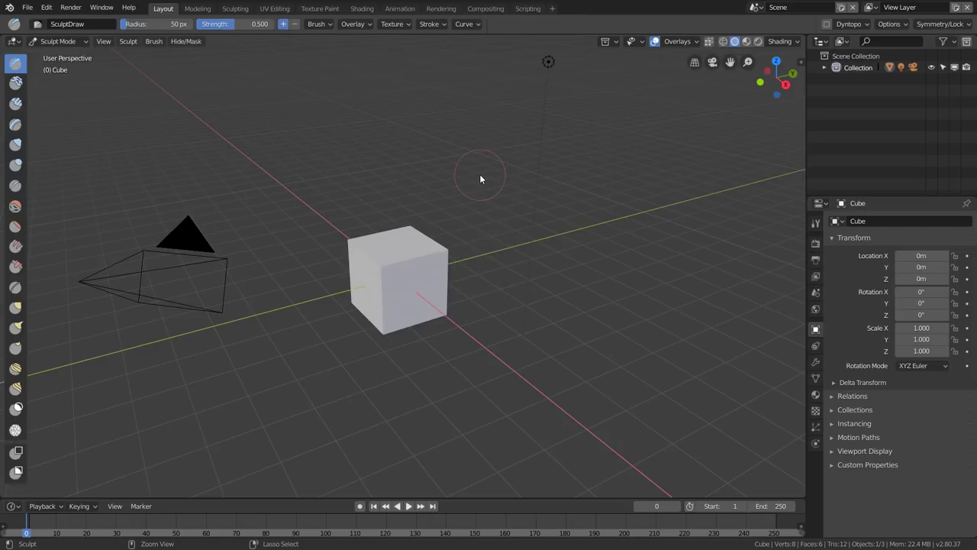
key("ctrl+Tab")
left_click(363, 177)
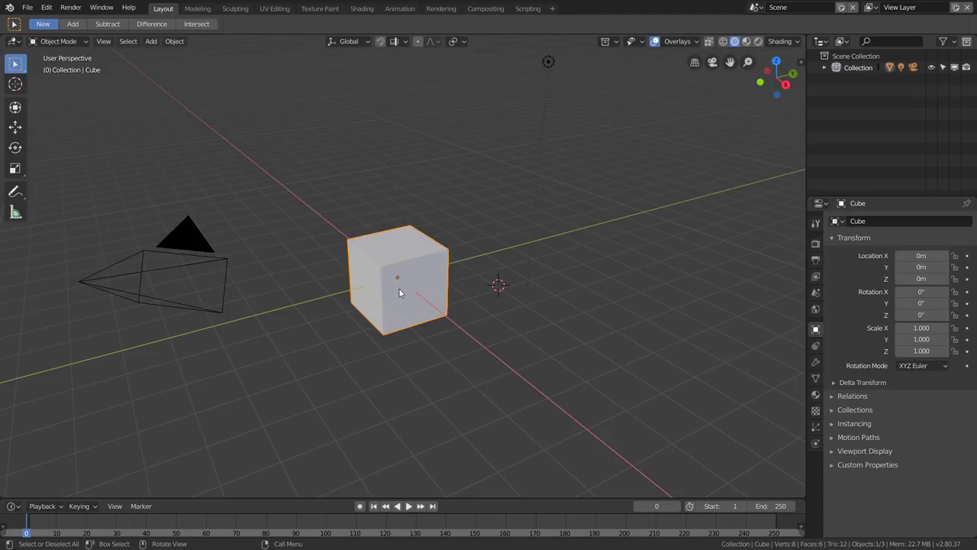
In Edit Mode, select the top face and make normals consistent with Inside unchecked
key("Tab")
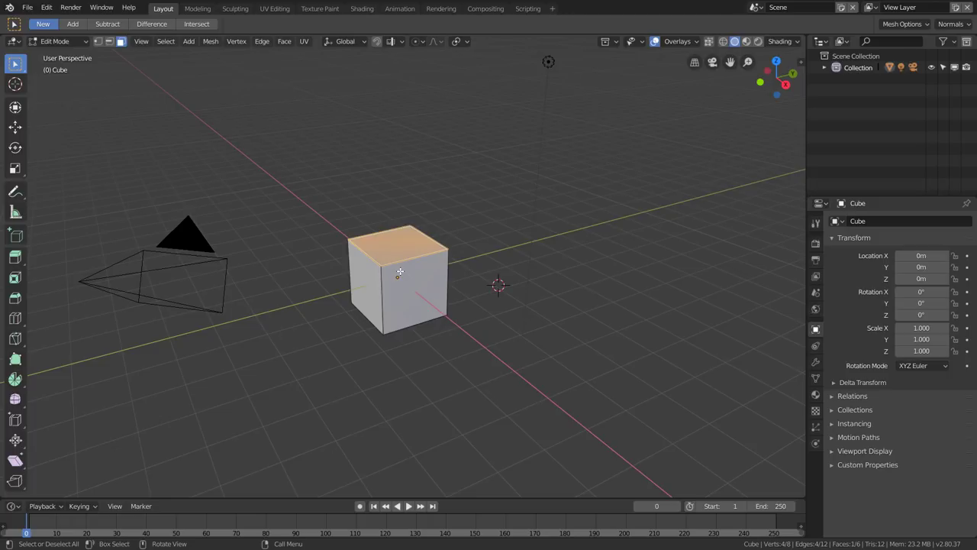
left_click(418, 271)
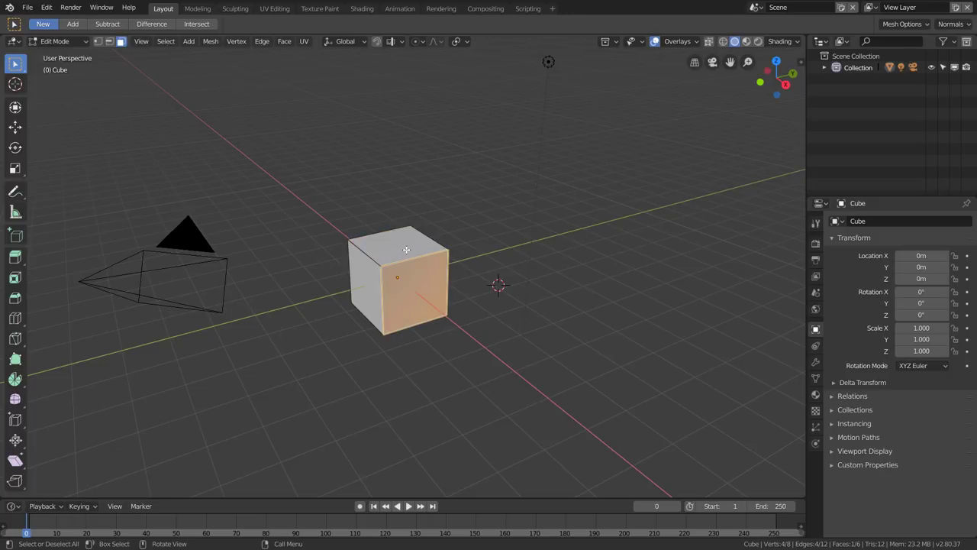
left_click(406, 250)
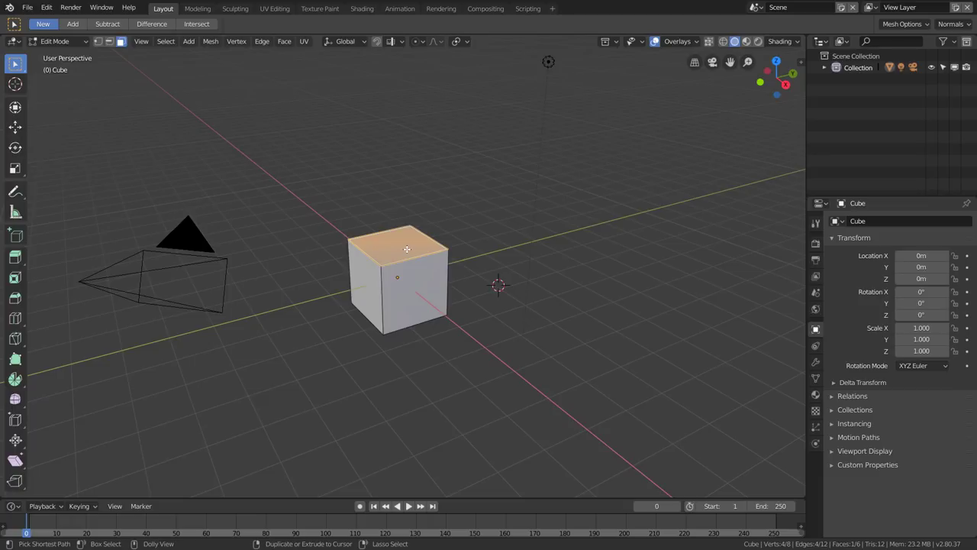
key("ctrl+shift+n")
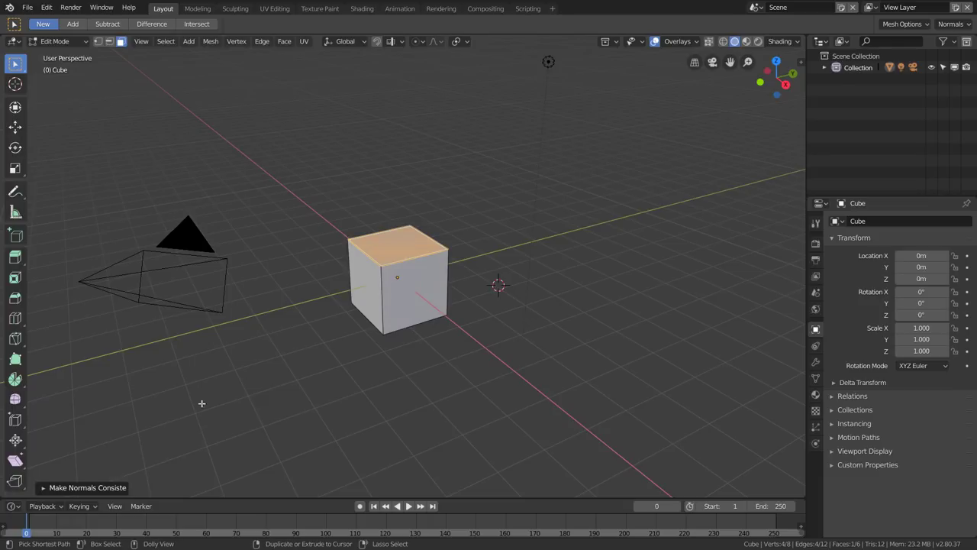
left_click(55, 488)
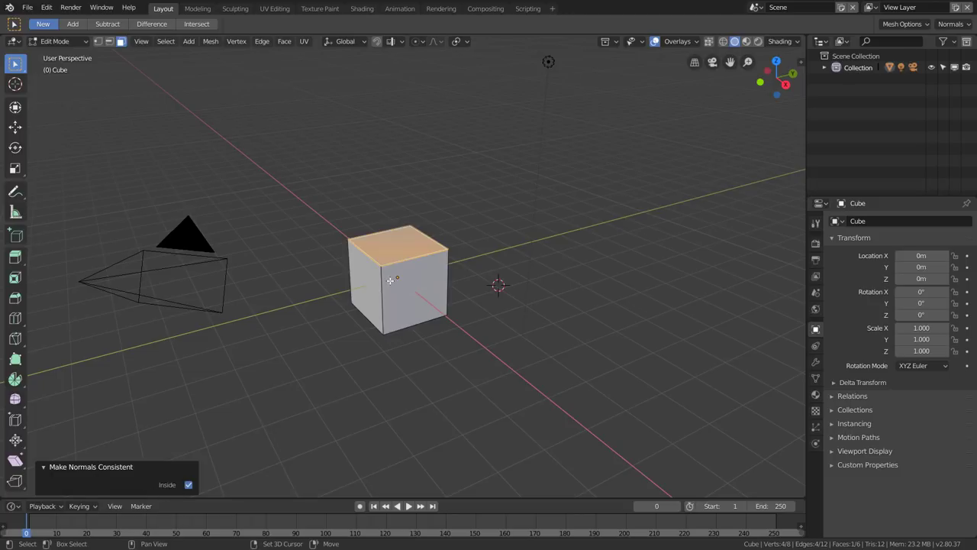
left_click(187, 485)
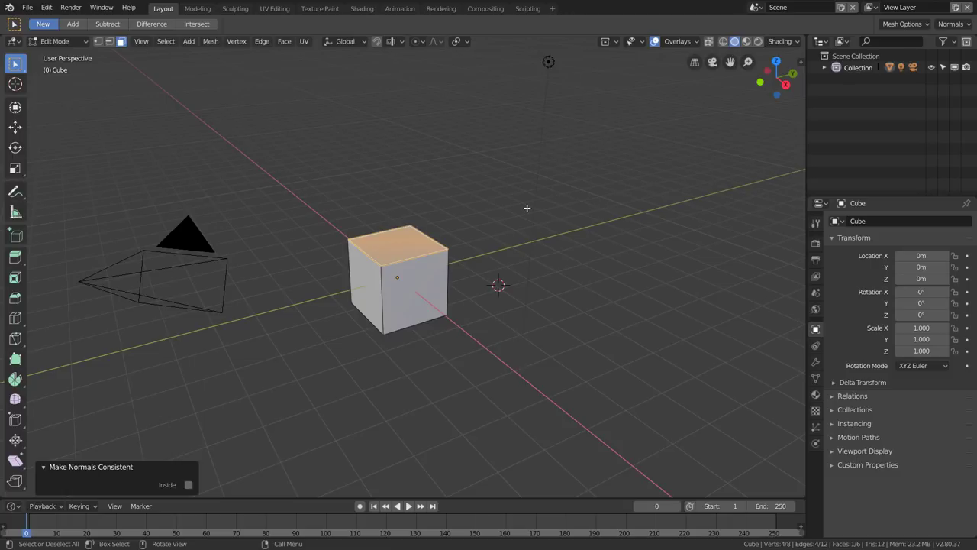
key("F3")
Extrude the cube's top face 1.89 m up along Z into a two-block column
key("e")
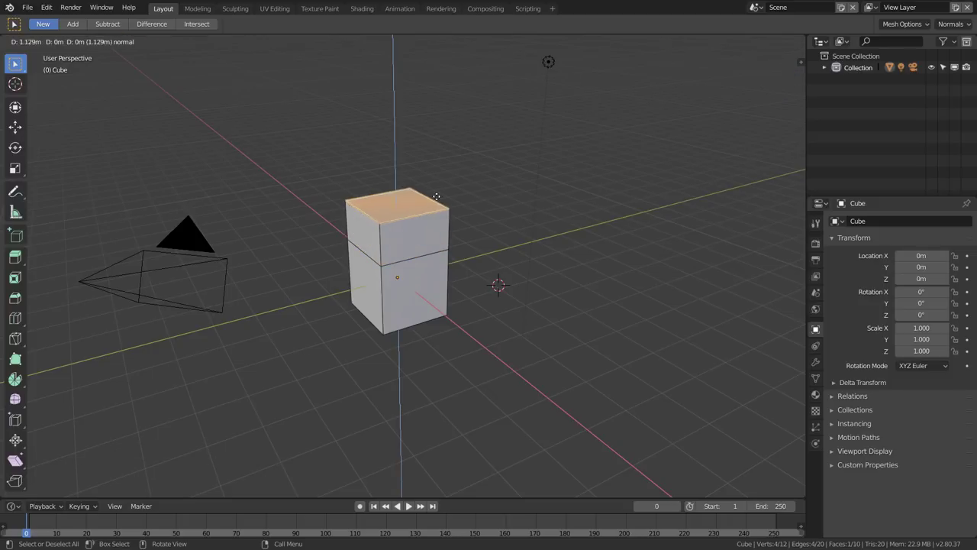
left_click(436, 181)
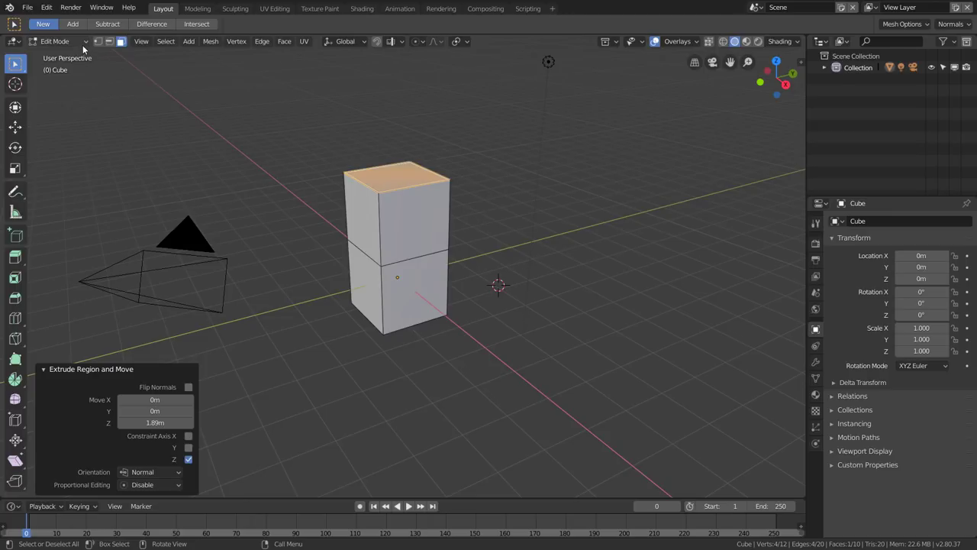
left_click(143, 42)
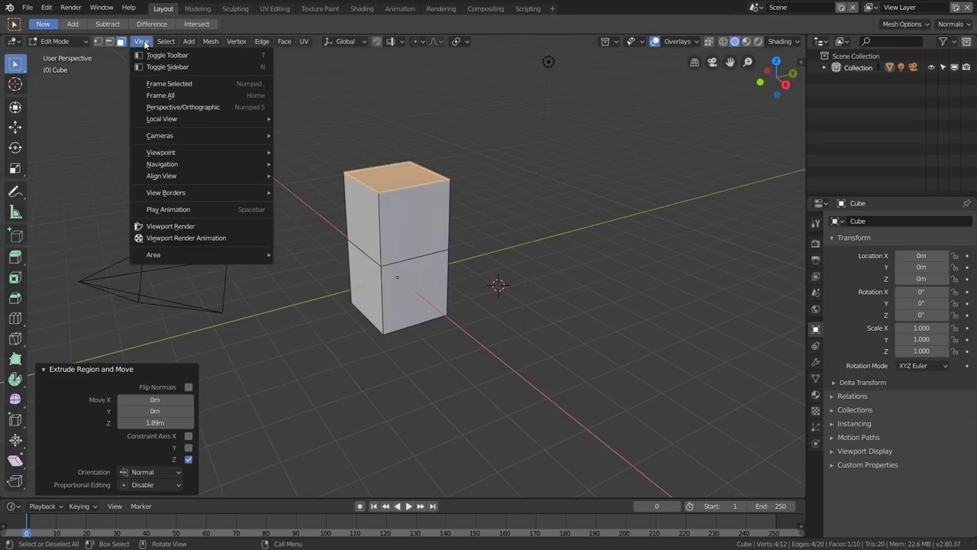
Assign F9 as the shortcut for Edit > Adjust Last Operation, then close the extrusion panel
left_click(47, 8)
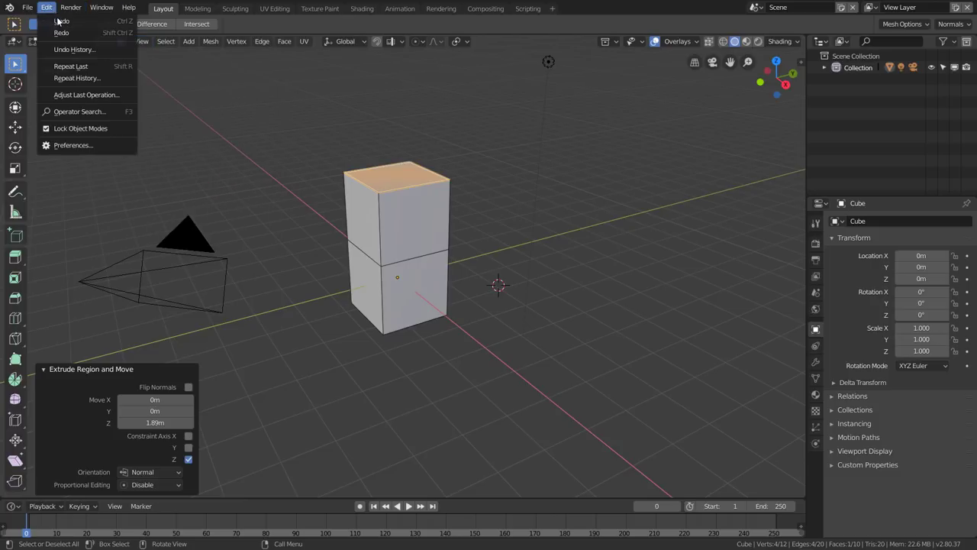
left_click(105, 97)
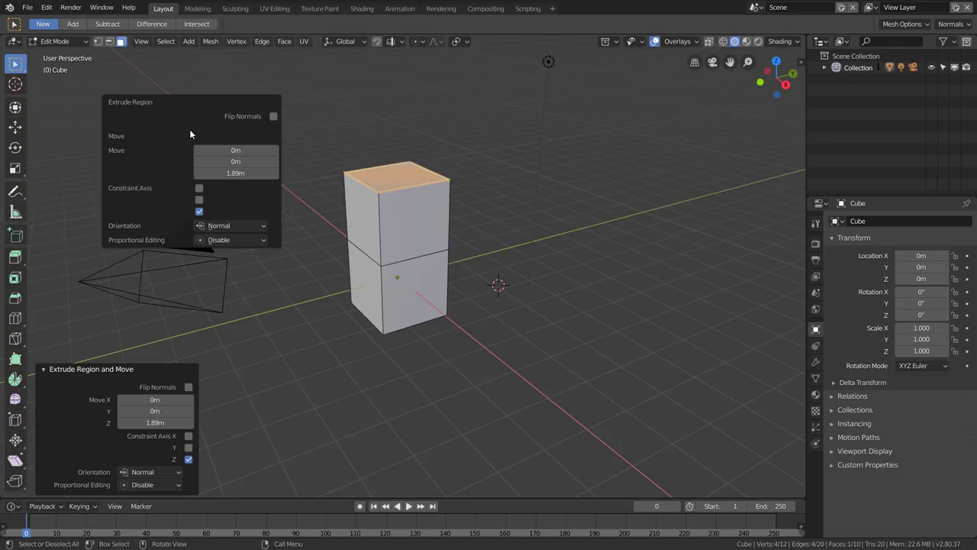
left_click(48, 8)
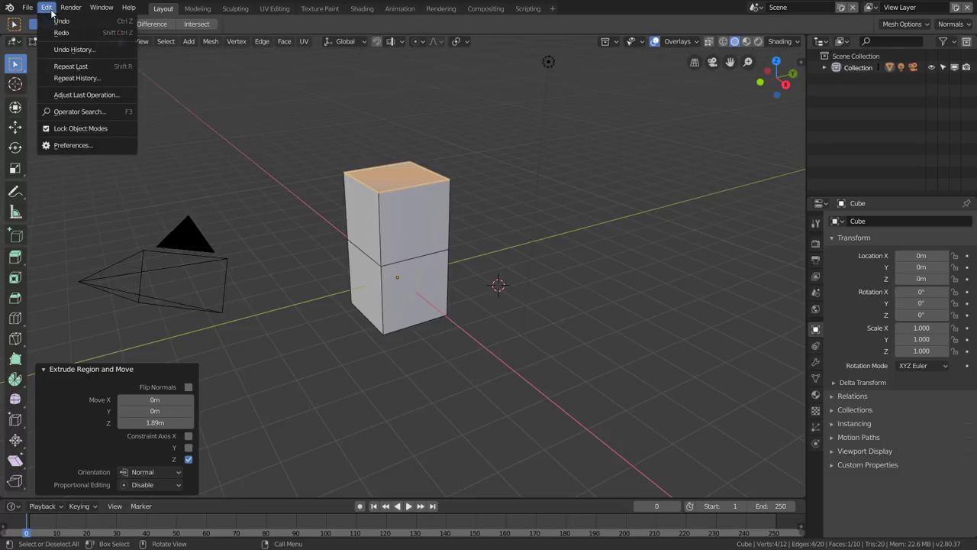
right_click(101, 96)
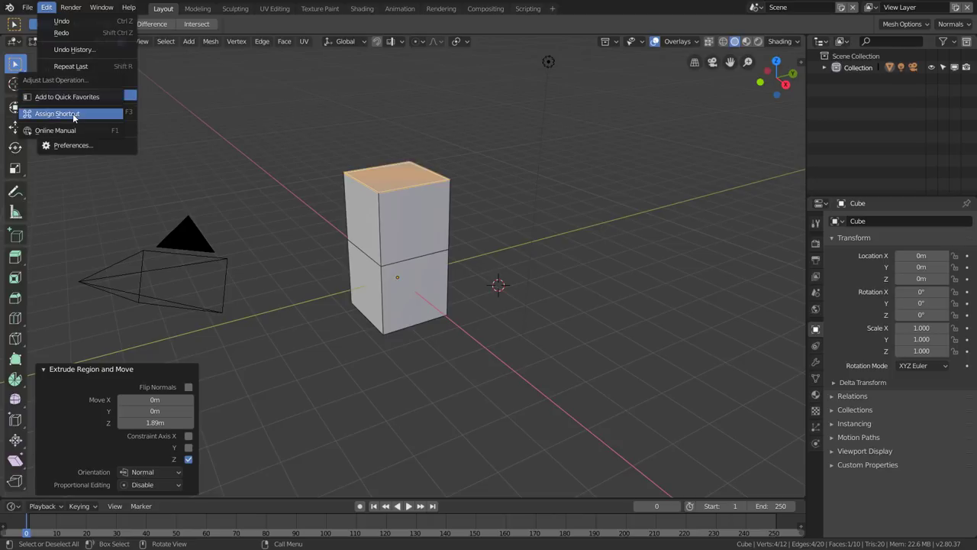
left_click(73, 113)
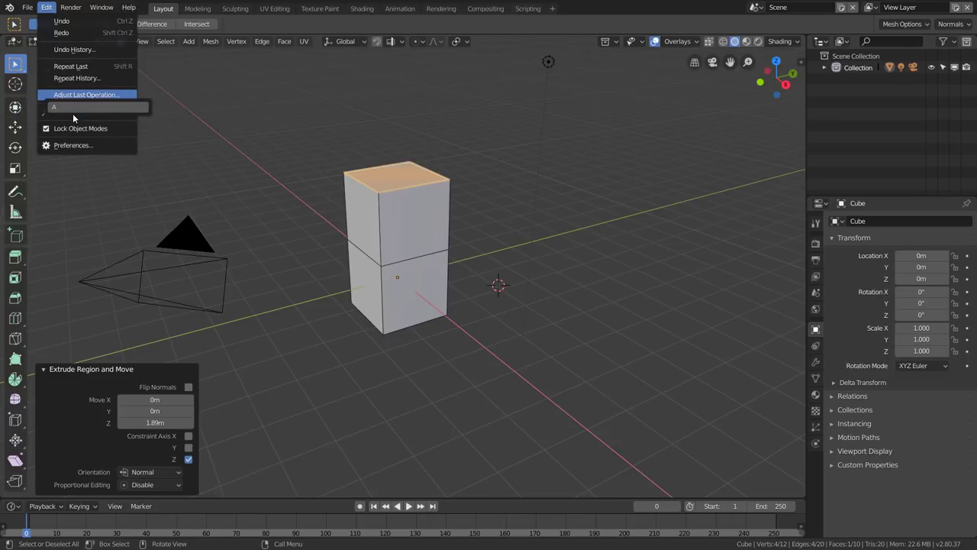
left_click(71, 108)
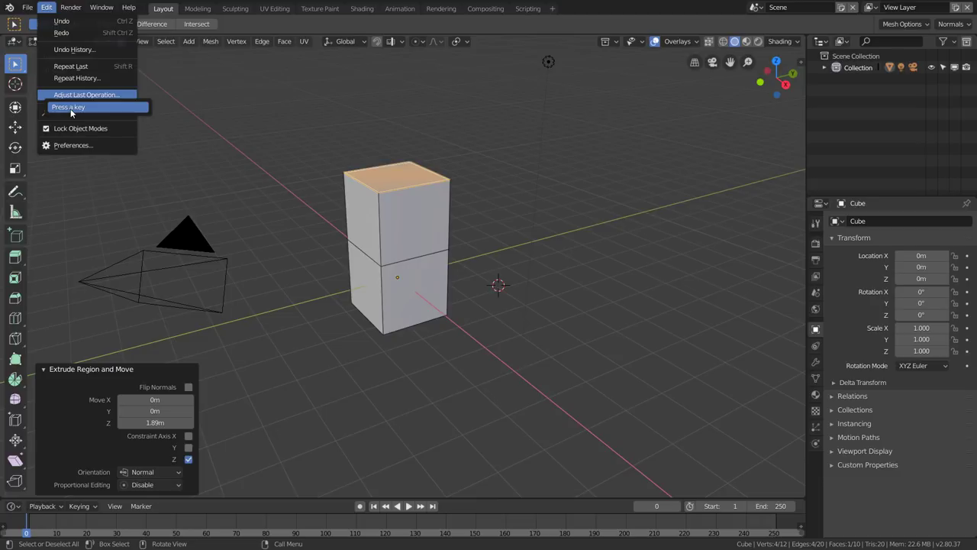
key("F9")
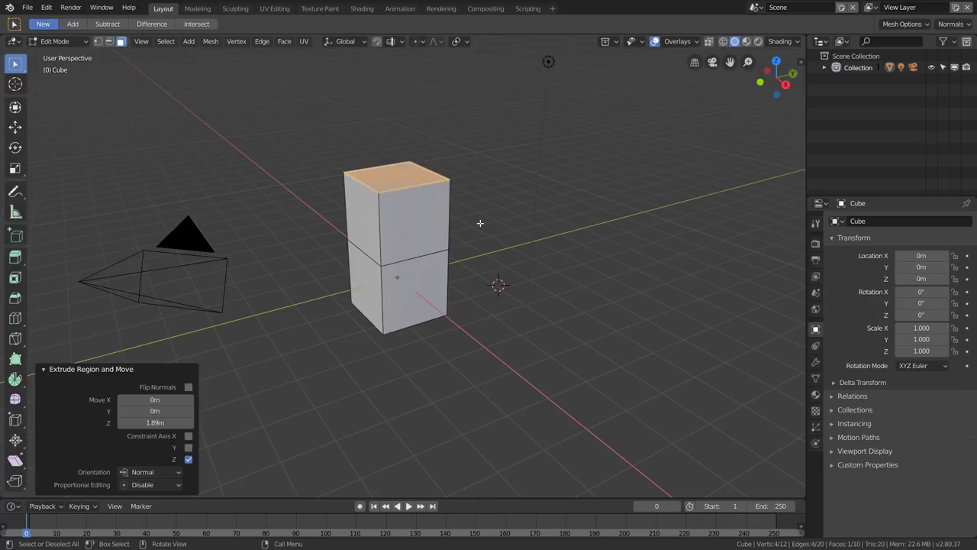
left_click(403, 177)
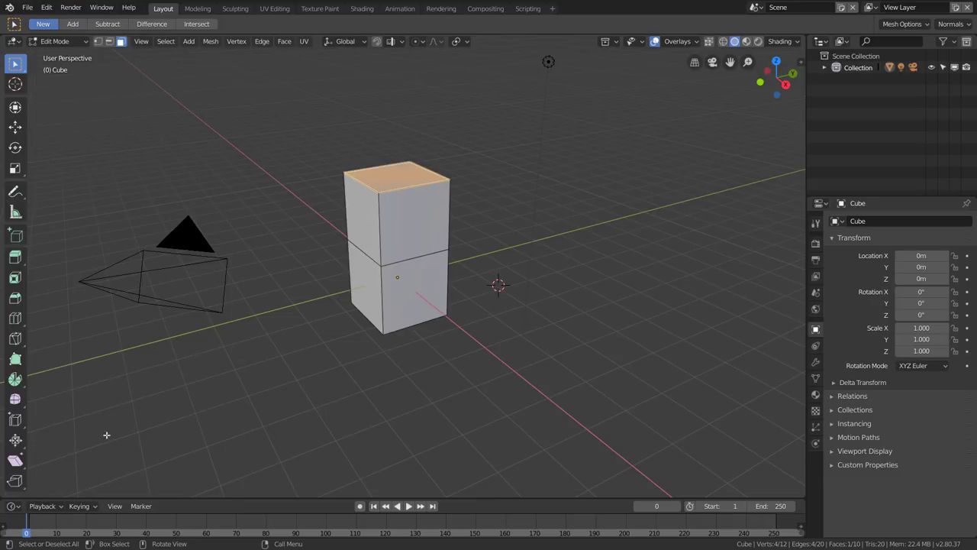
Extrude the top face twice more, 1.15 m then 0.729 m, and reopen the settings with F9
key("e")
left_click(476, 162)
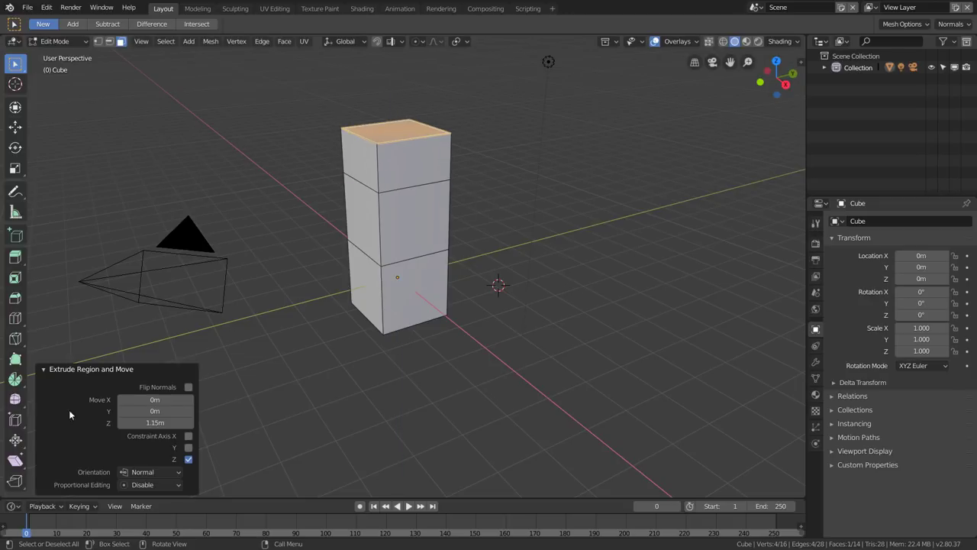
left_click(43, 369)
key("e")
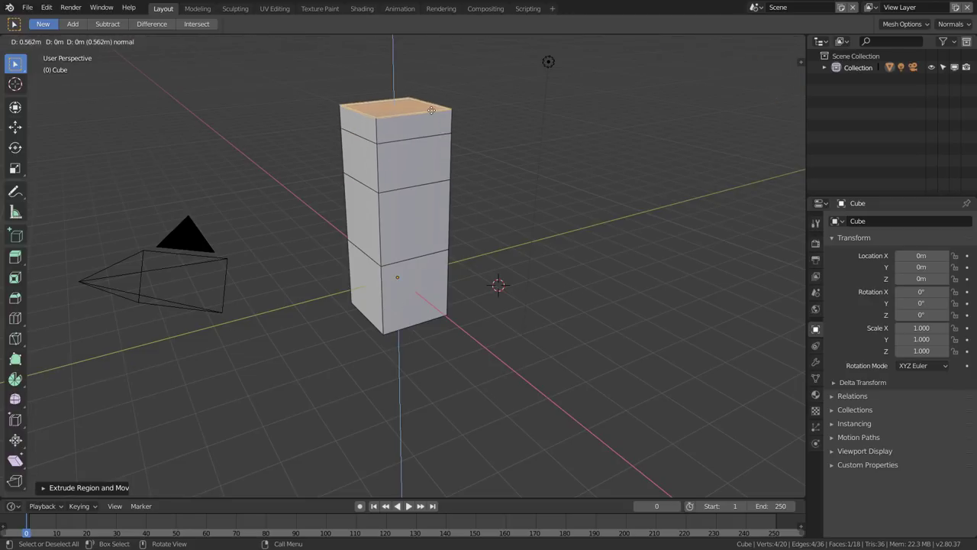
left_click(588, 144)
key("F9")
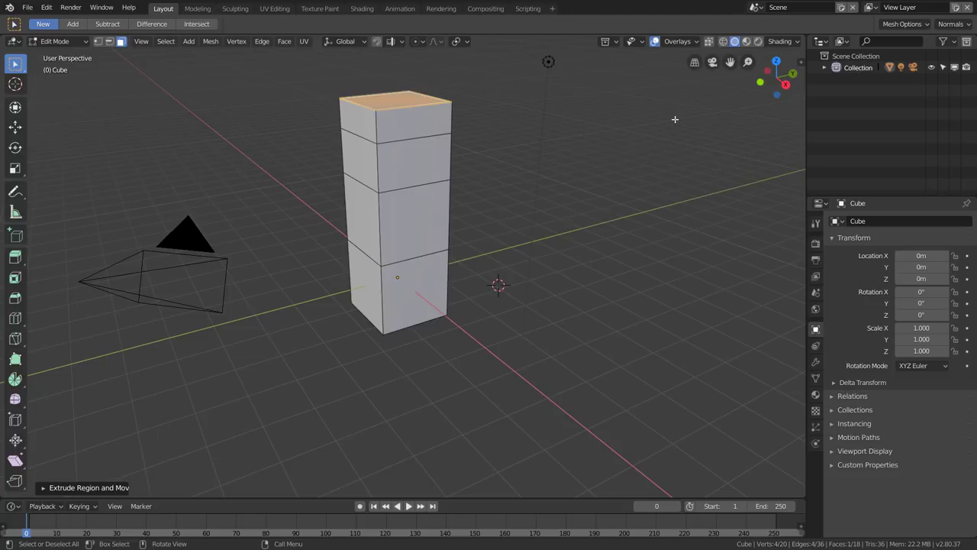
Cycle the header shading buttons through Wireframe, Solid, Material Preview and Rendered, ending on Solid
left_click(726, 42)
left_click(734, 42)
left_click(746, 41)
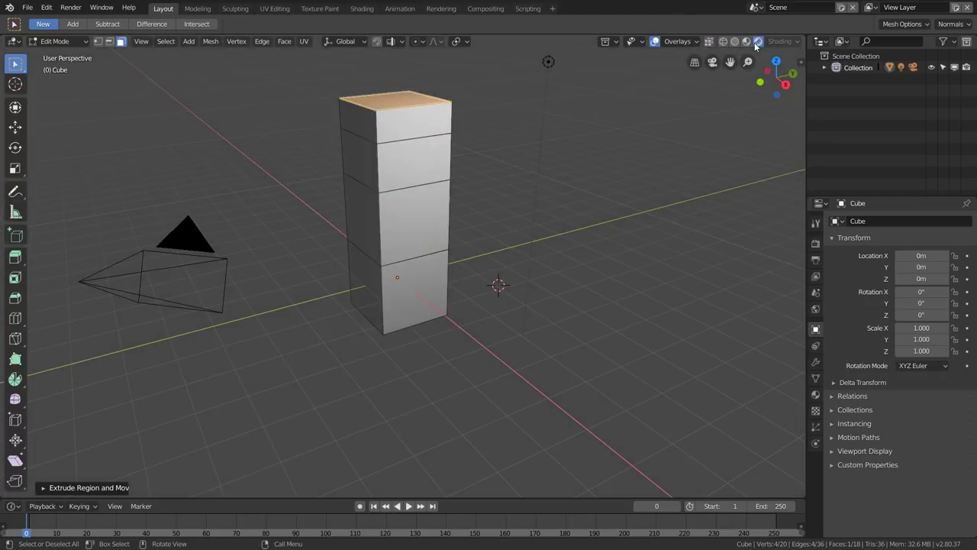
left_click(734, 41)
left_click(724, 42)
left_click(735, 42)
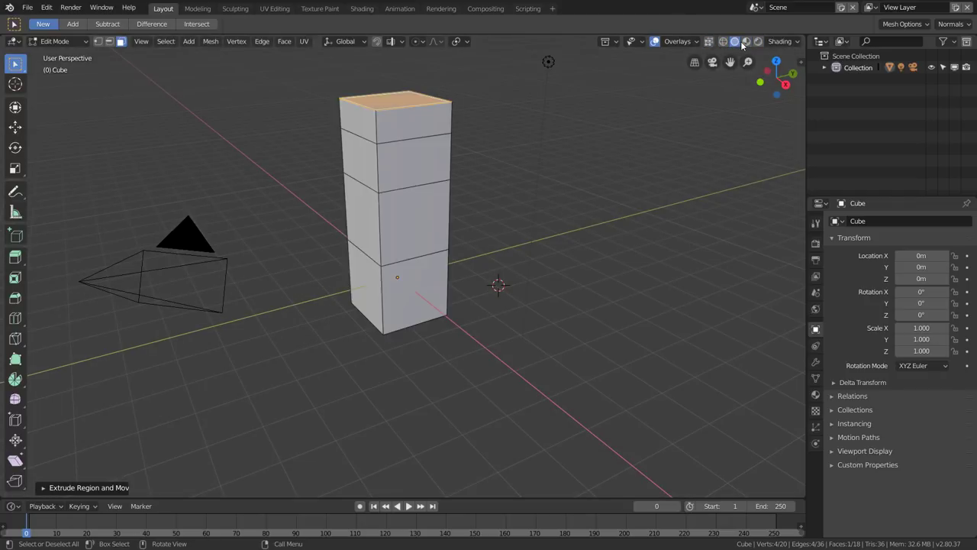
left_click(746, 41)
left_click(756, 41)
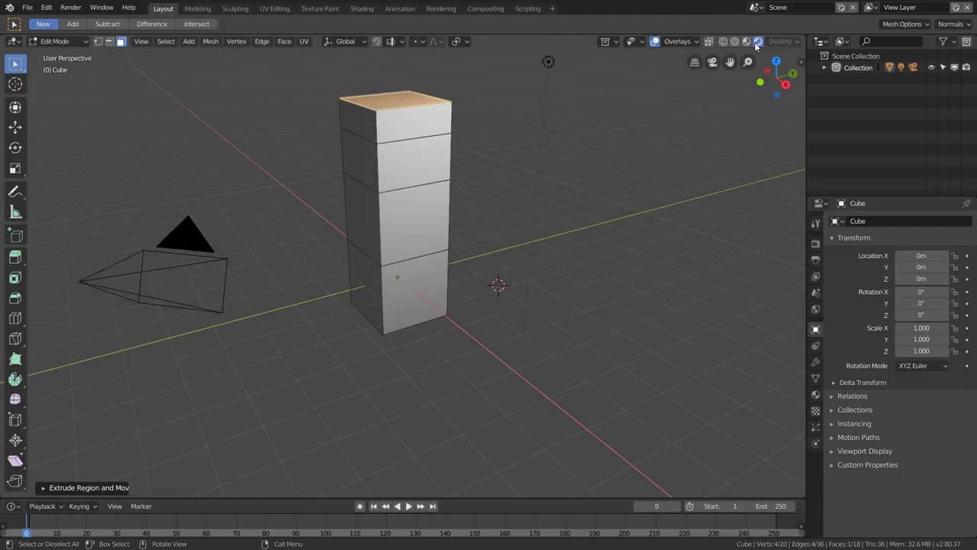
left_click(723, 42)
left_click(734, 41)
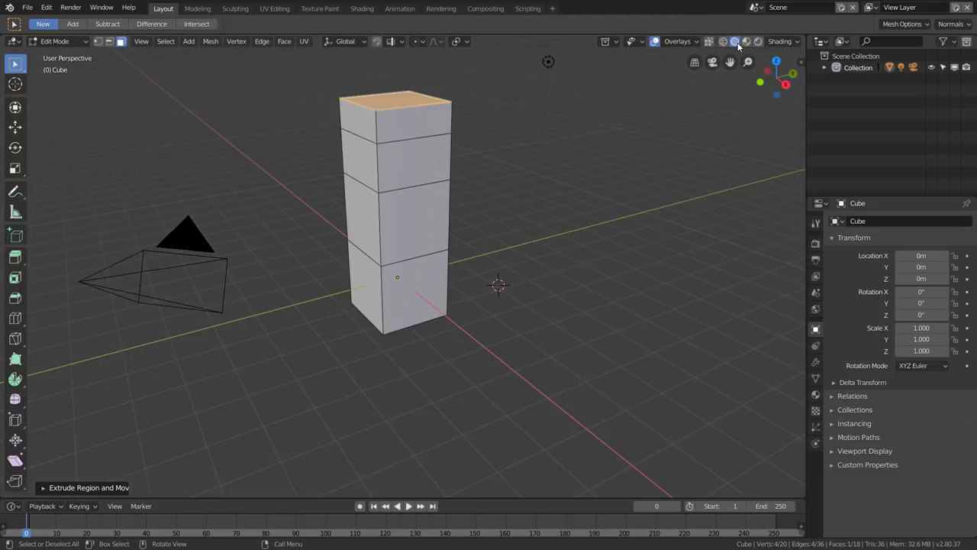
Switch between Wireframe and Solid shading repeatedly with the Z pie menu, returning to Solid
key("z")
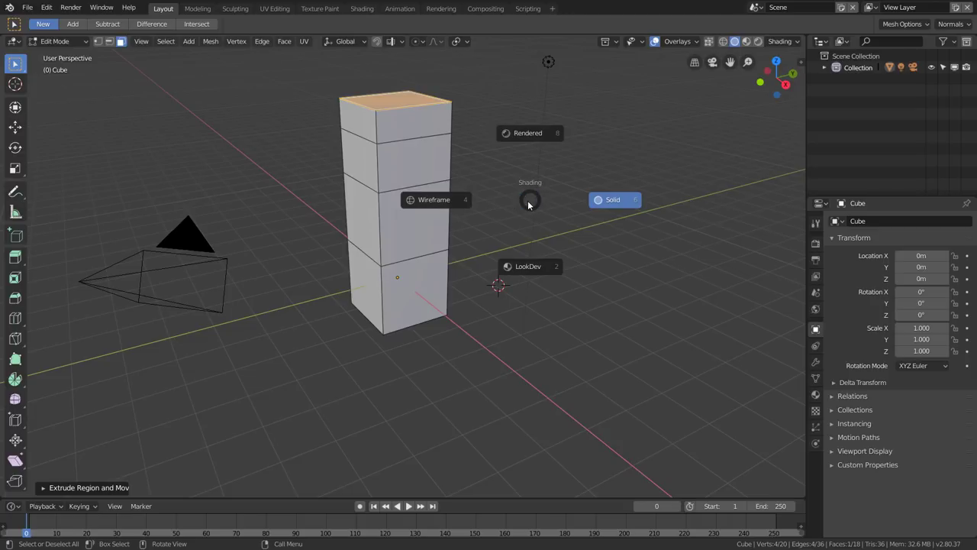
left_click(531, 201)
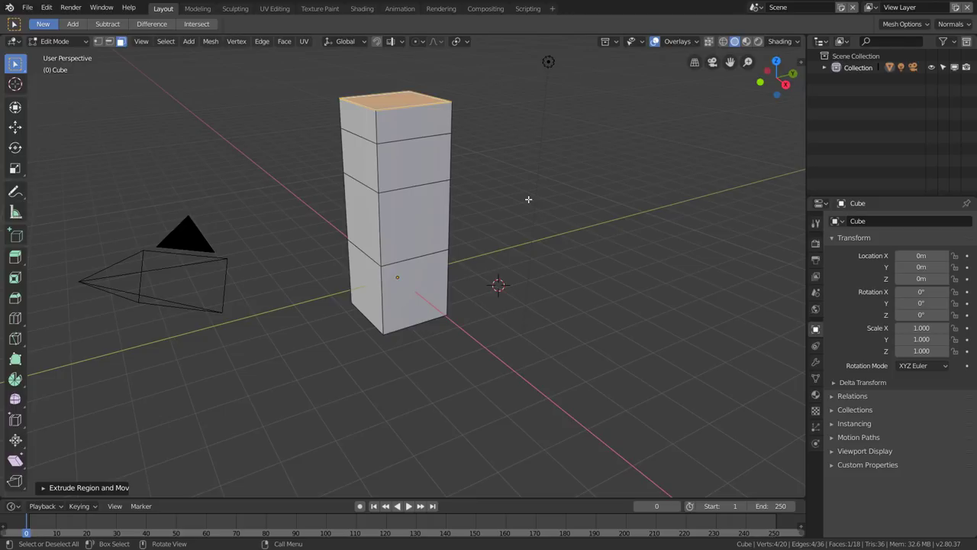
key("z")
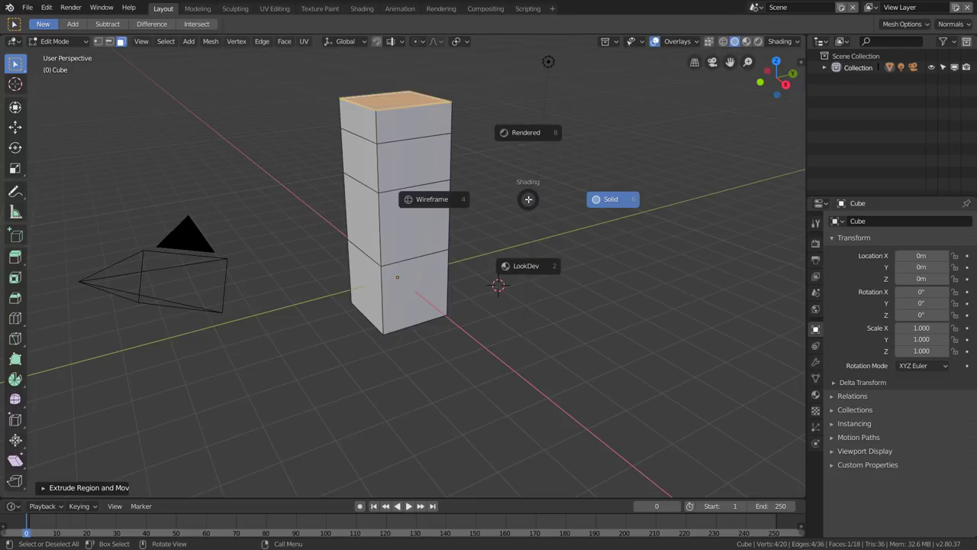
left_click(337, 200)
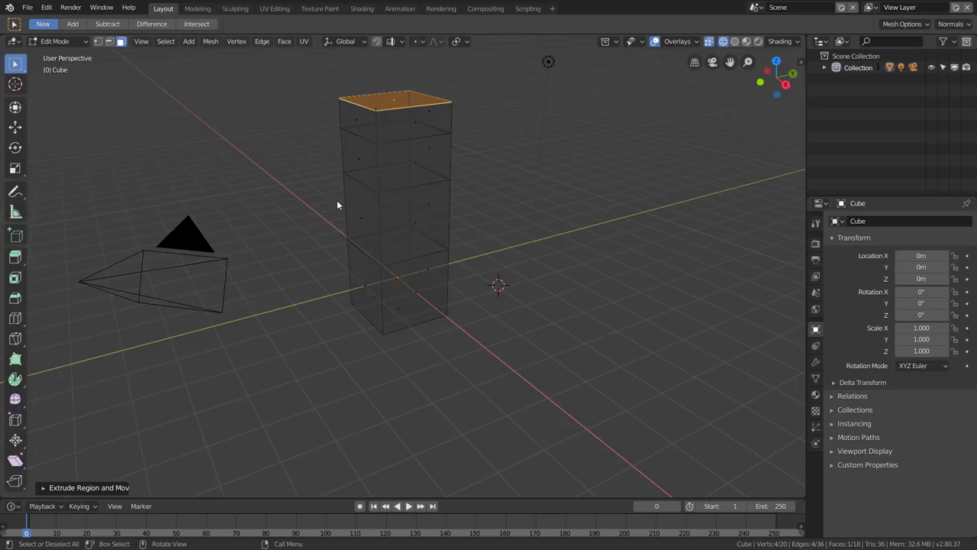
key("z")
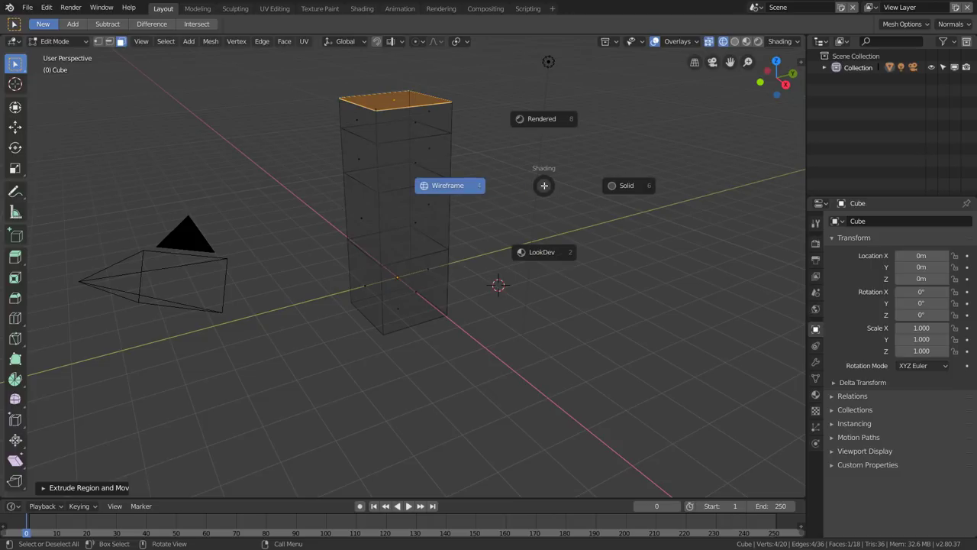
left_click(725, 183)
key("z")
left_click(436, 179)
key("z")
left_click(715, 175)
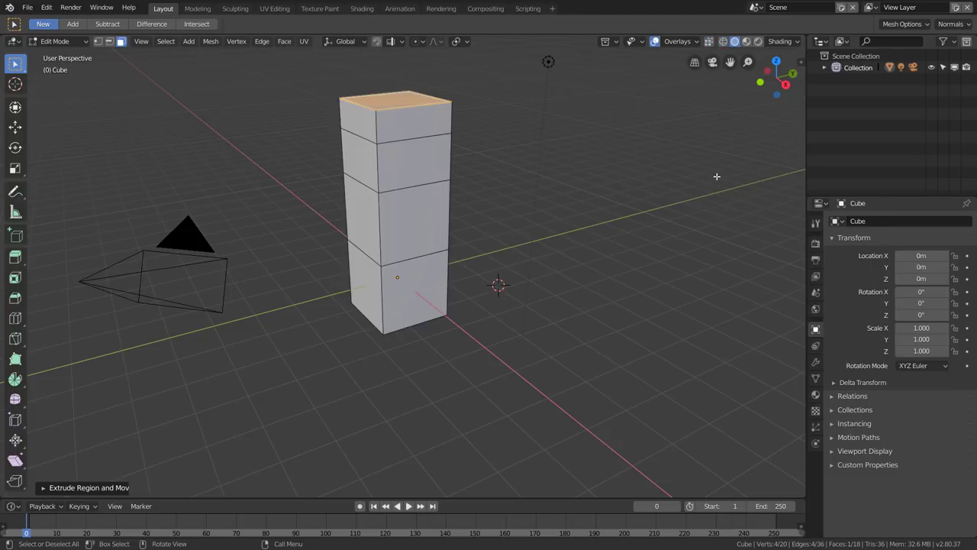
key("z")
left_click(515, 178)
key("z")
key("z")
key("z")
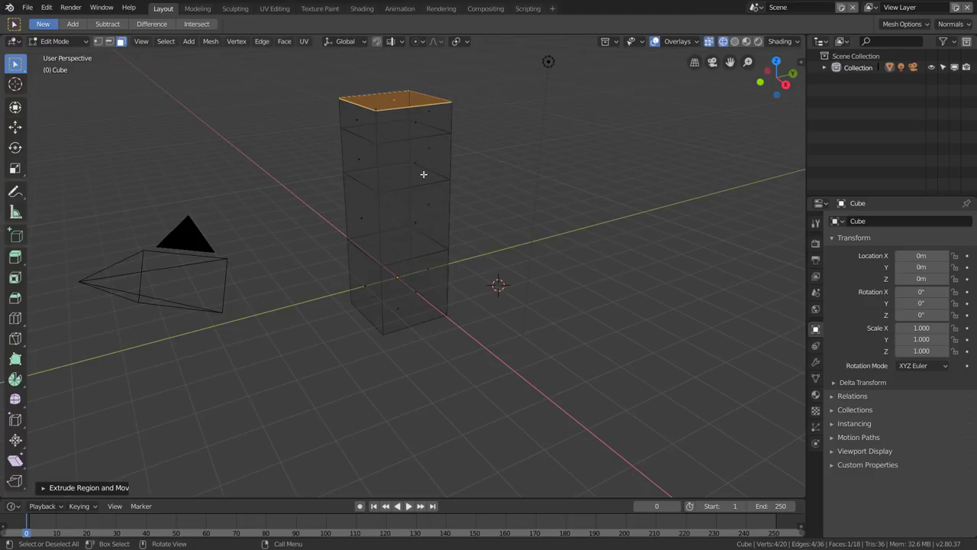
key("z")
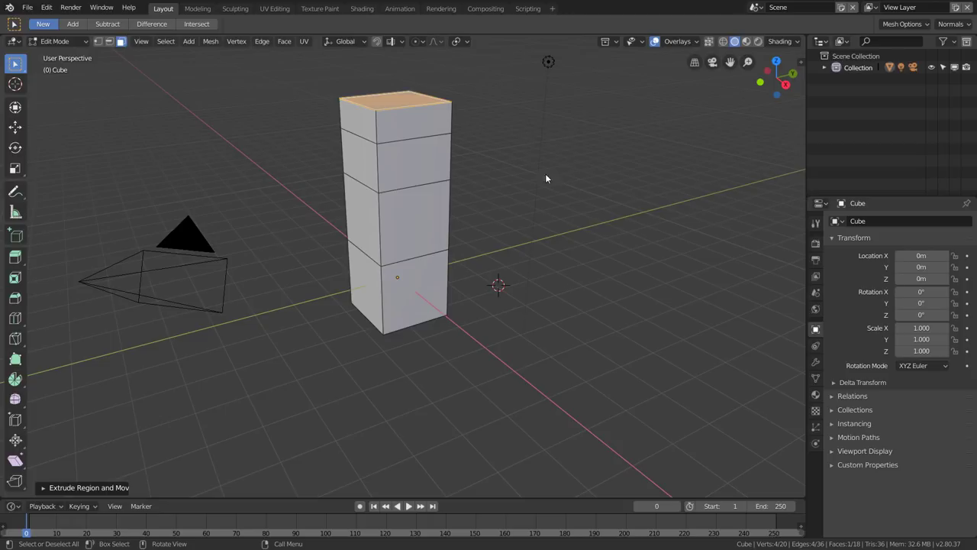
key("z")
left_click(401, 179)
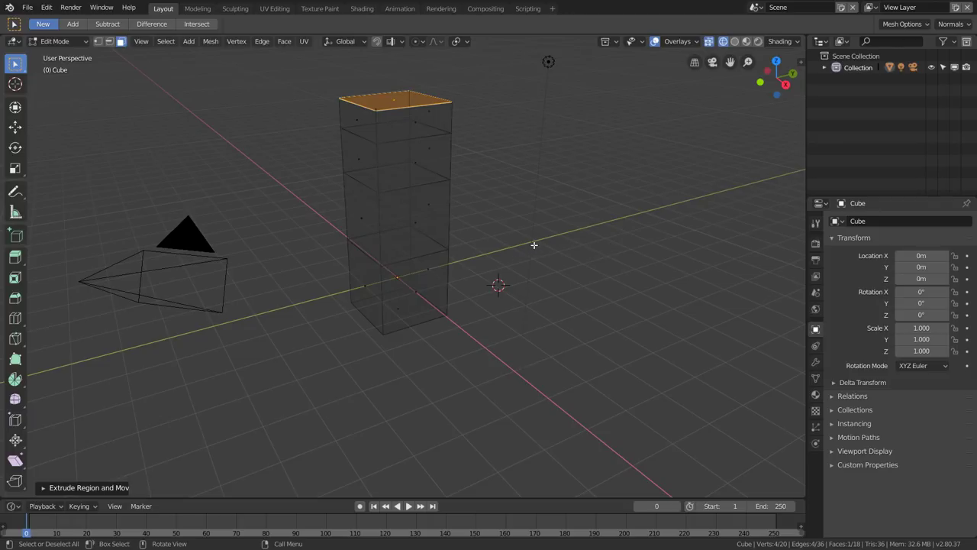
key("z")
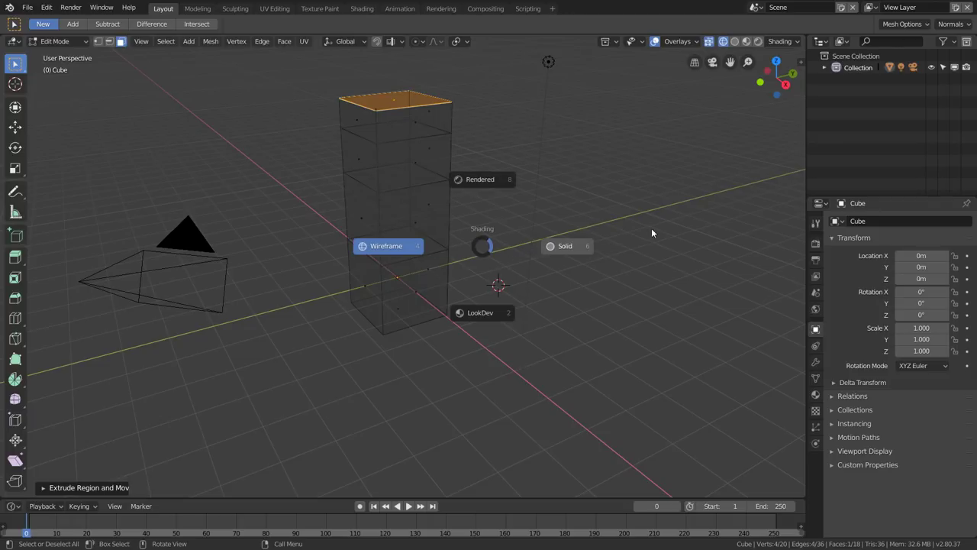
left_click(651, 228)
Toggle Wireframe and Solid with Shift+Z and the Z pie, ending back in Solid
key("shift+z")
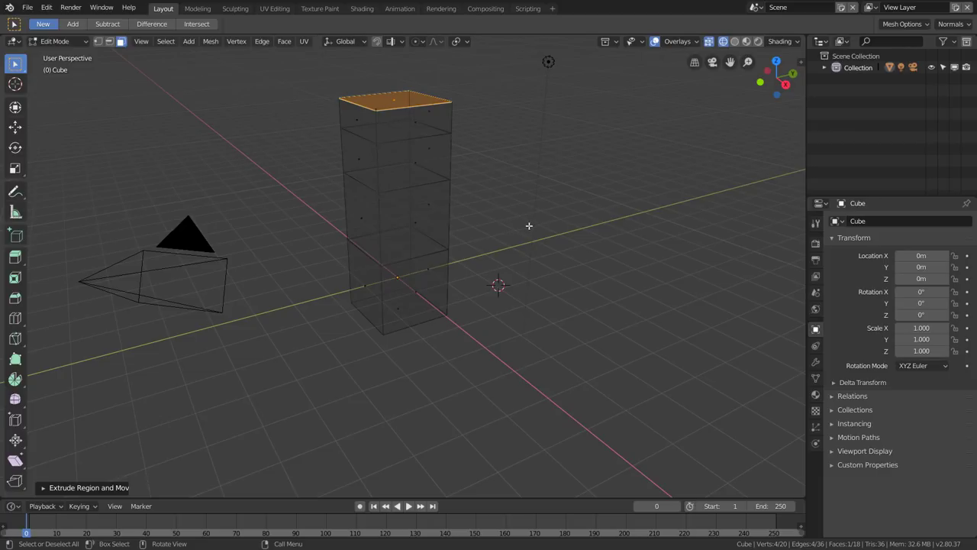
key("shift+z")
key("z")
left_click(493, 222)
key("z")
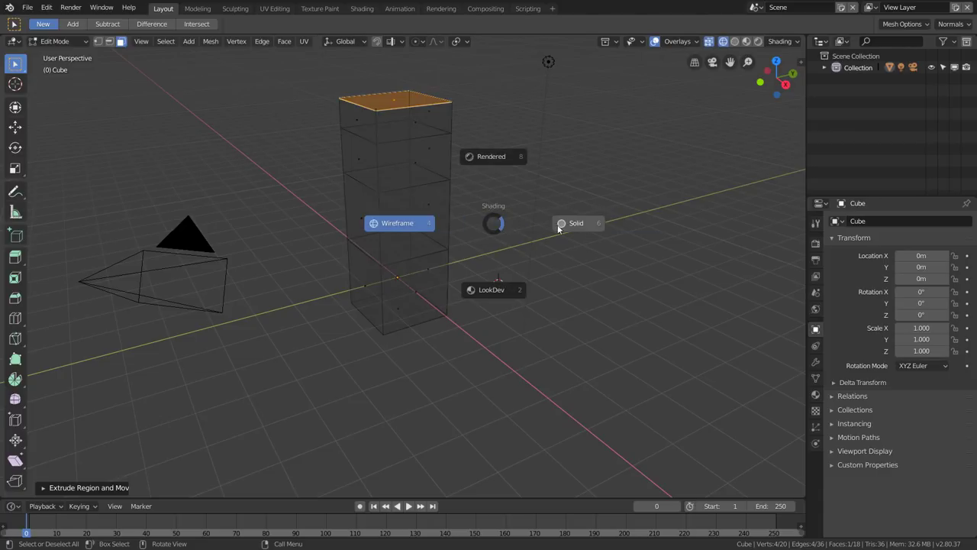
left_click(589, 221)
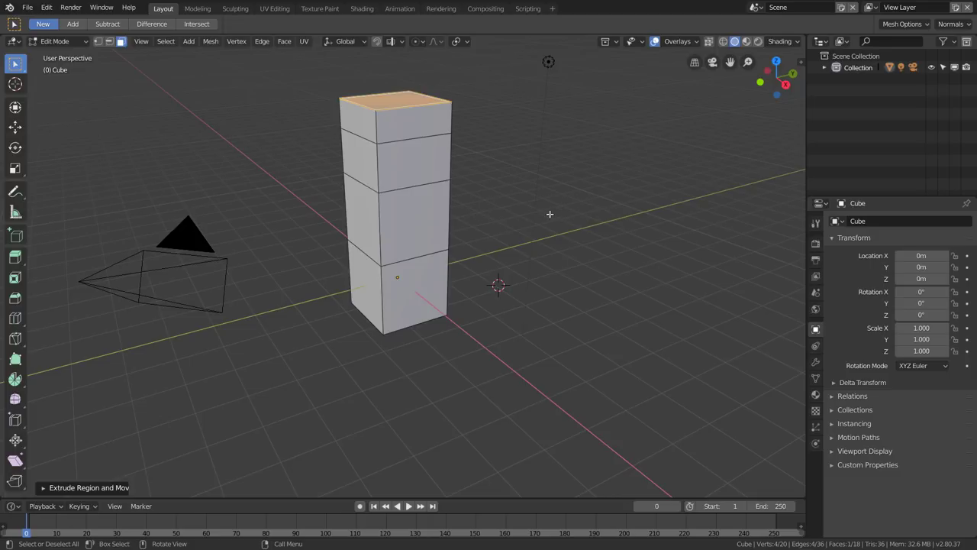
key("shift+z")
key("shift+z")
key("shift+z")
key("shift+z")
key("shift+z")
key("shift+z")
key("z")
left_click(516, 218)
key("shift+z")
Show the tower in LookDev, Rendered and Wireframe from the Z pie, then return to Solid
key("z")
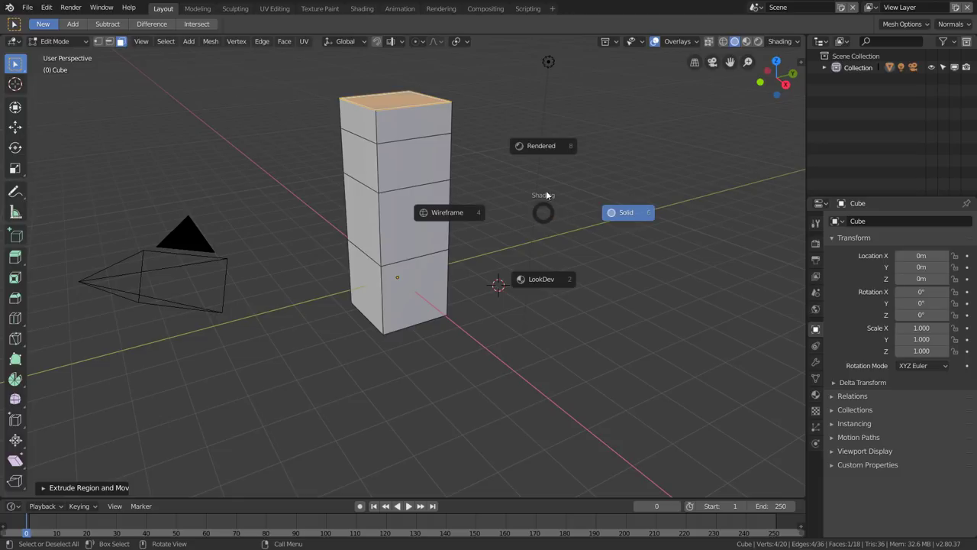
left_click(545, 266)
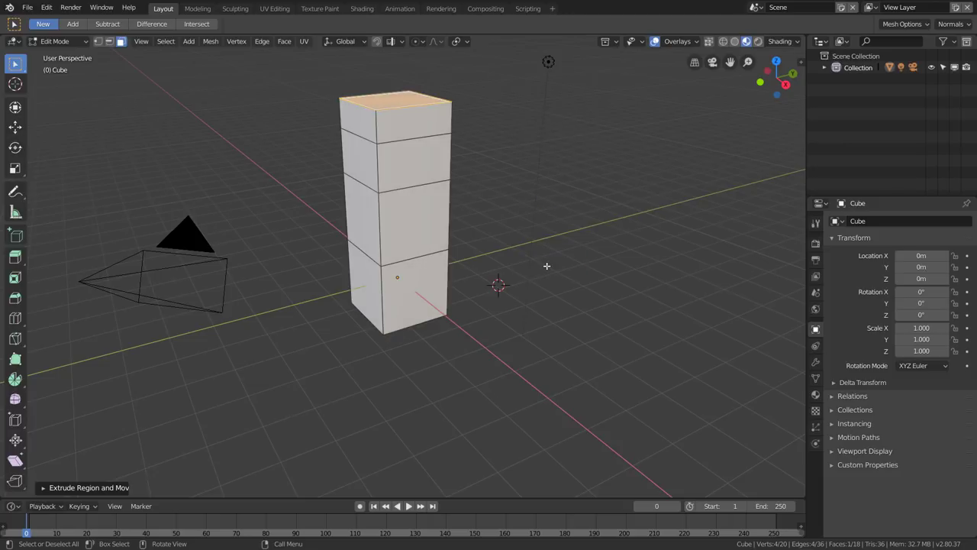
key("z")
left_click(547, 176)
key("z")
left_click(444, 176)
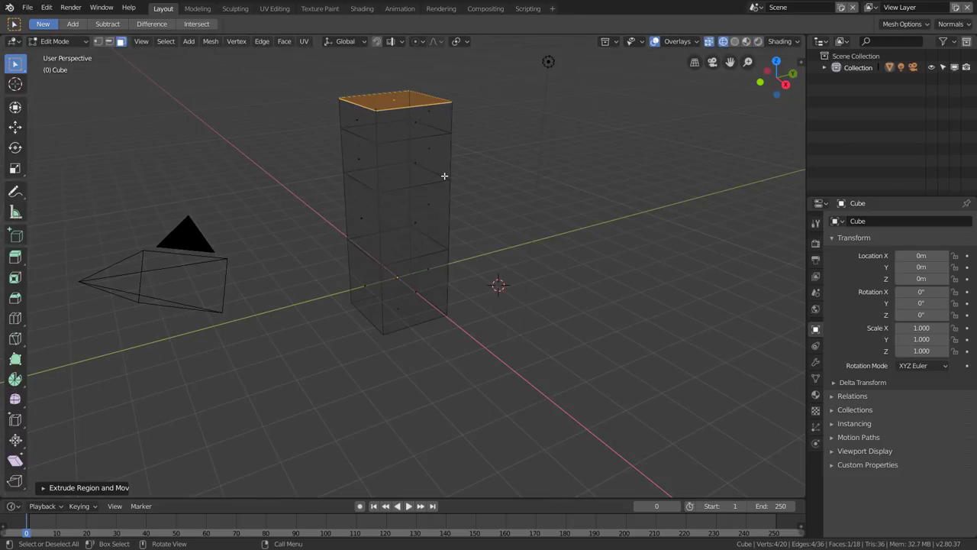
key("z")
left_click(527, 175)
key("z")
left_click(420, 120)
key("z")
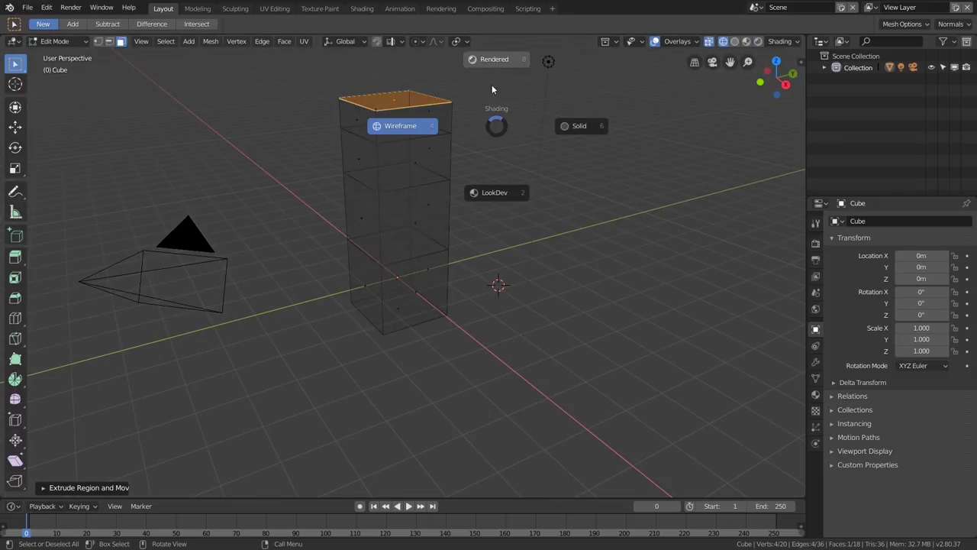
left_click(565, 126)
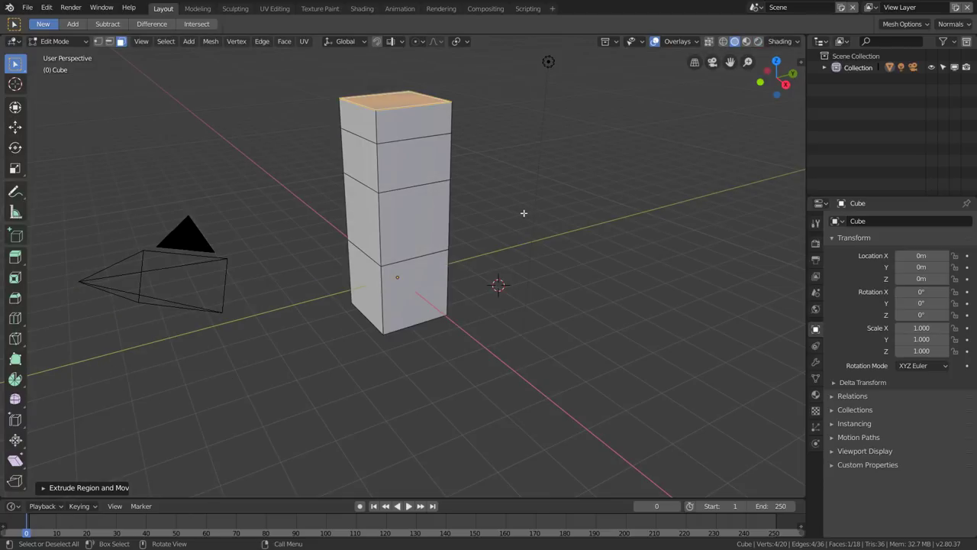
Flip through Wireframe and LookDev once more, settle on Solid, and open the Ctrl+Tab Mode pie
key("z")
left_click(436, 203)
key("z")
left_click(520, 234)
key("z")
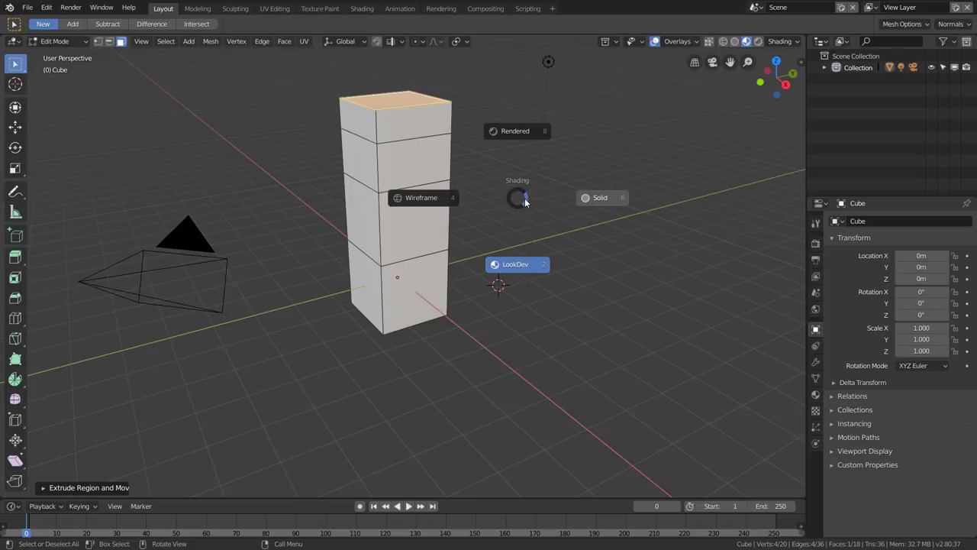
left_click(427, 201)
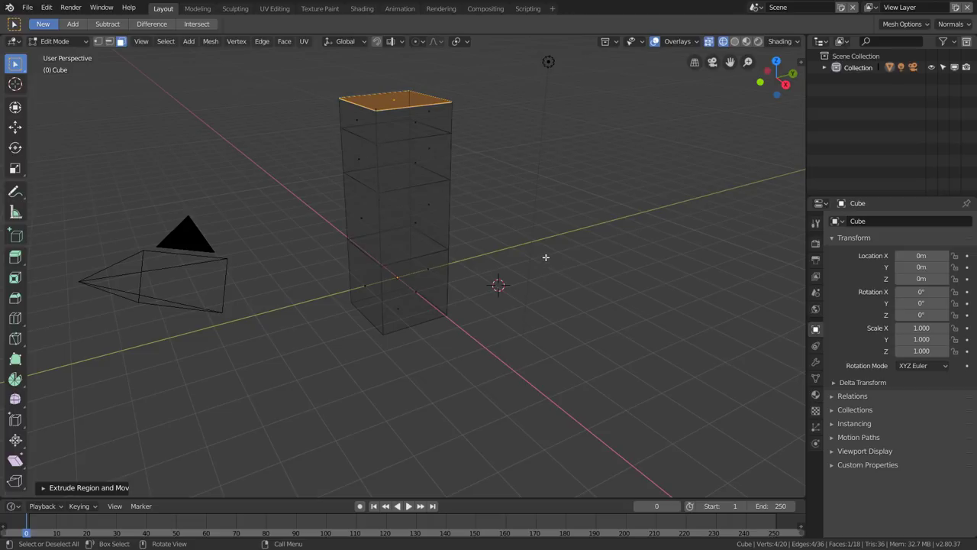
key("z")
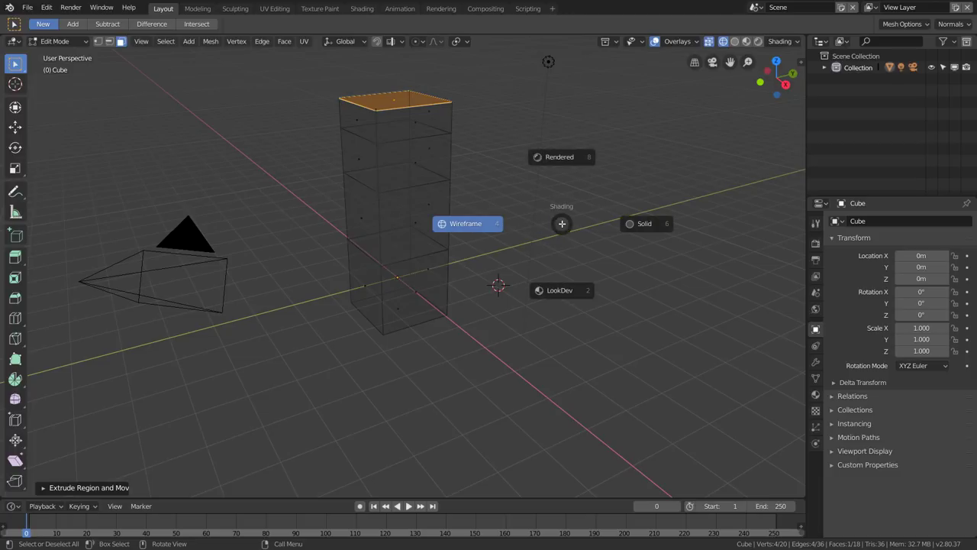
left_click(658, 223)
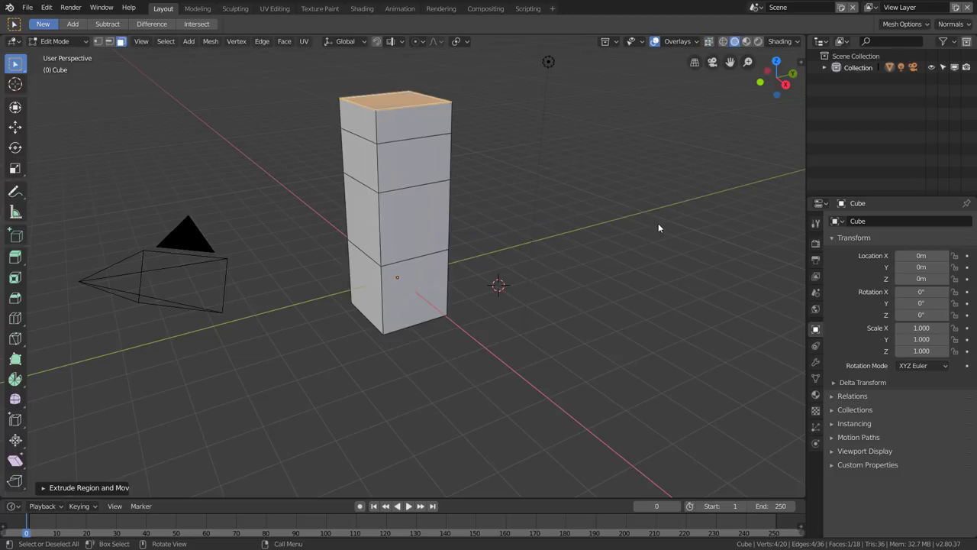
key("z")
left_click(543, 226)
key("z")
left_click(622, 220)
key("z")
left_click(537, 219)
key("z")
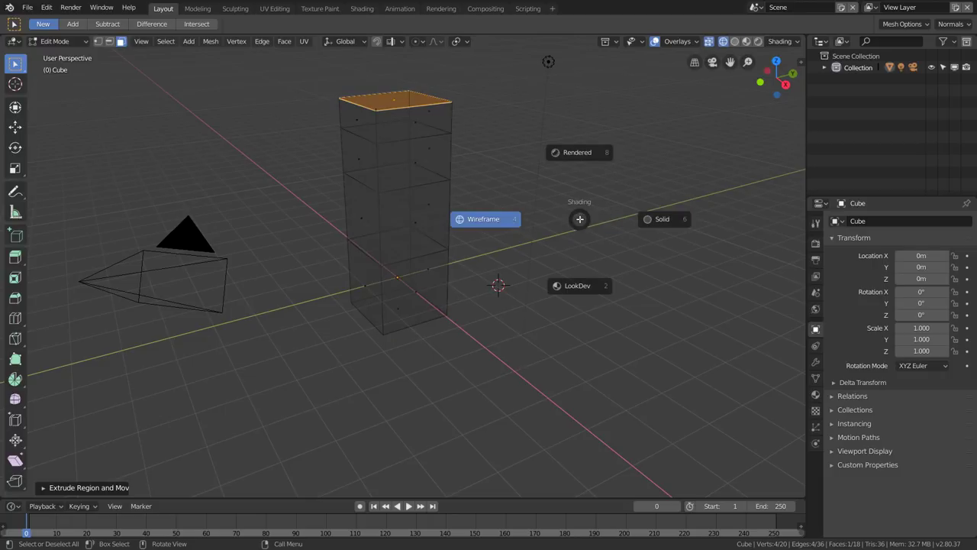
left_click(675, 219)
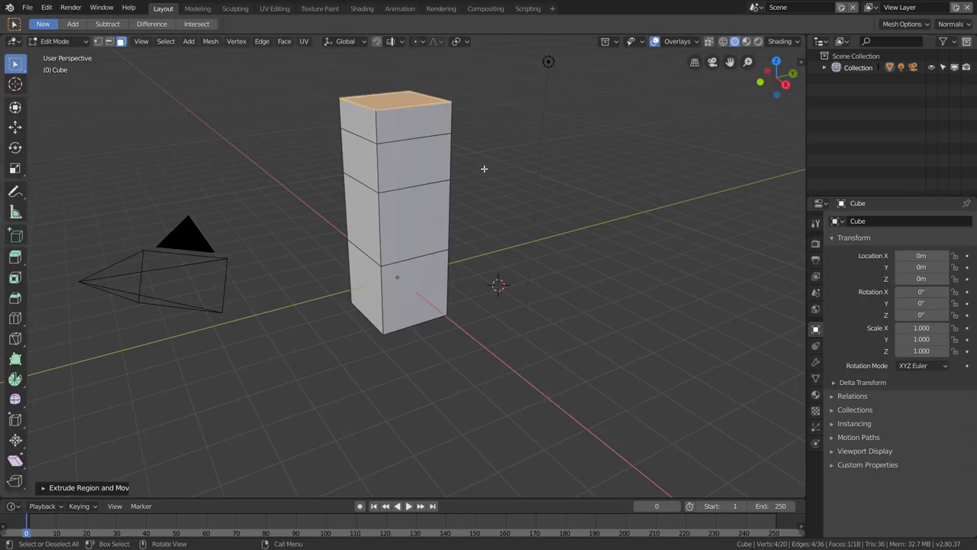
key("ctrl+Tab")
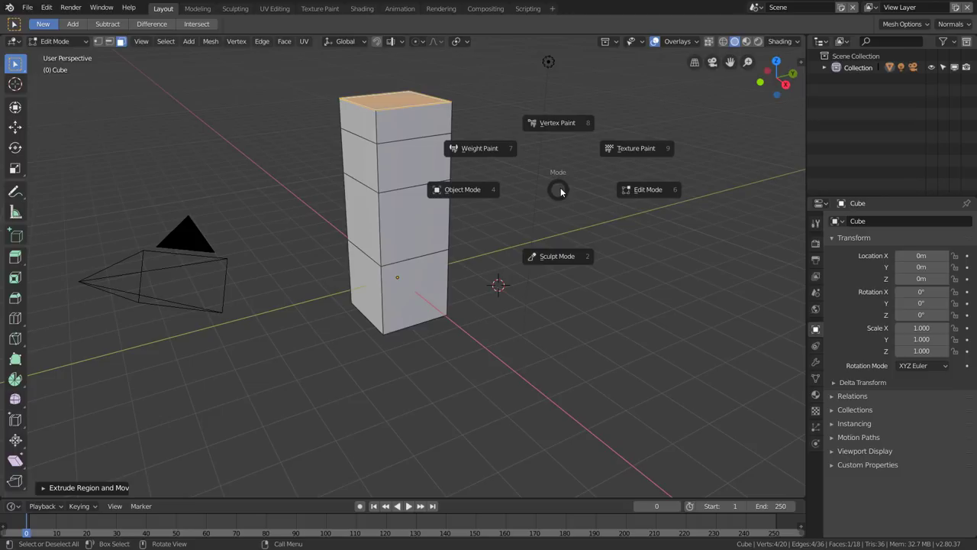
Stay in Edit Mode and toggle the tower between Solid and Wireframe with Shift+Z and the Z pie
left_click(561, 187)
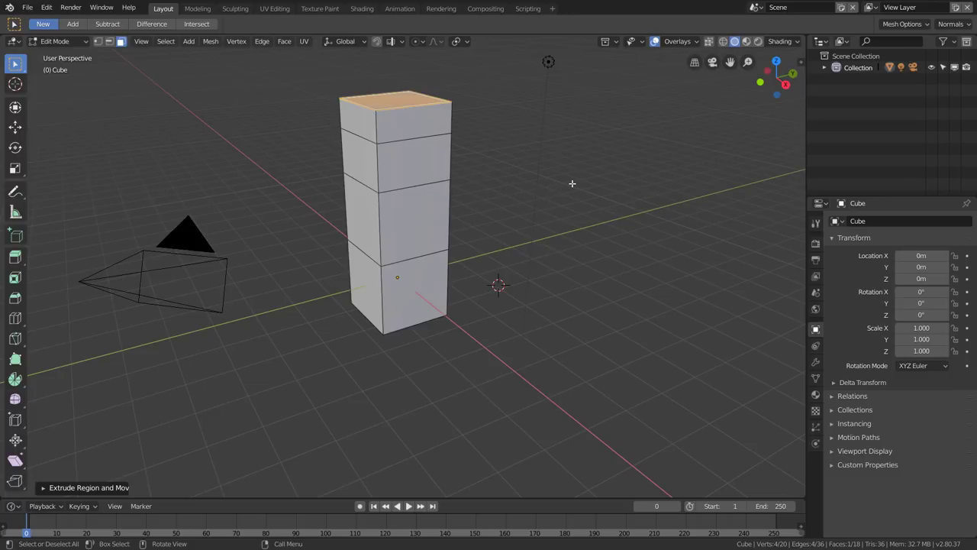
key("shift+z")
key("shift+z")
key("shift+z")
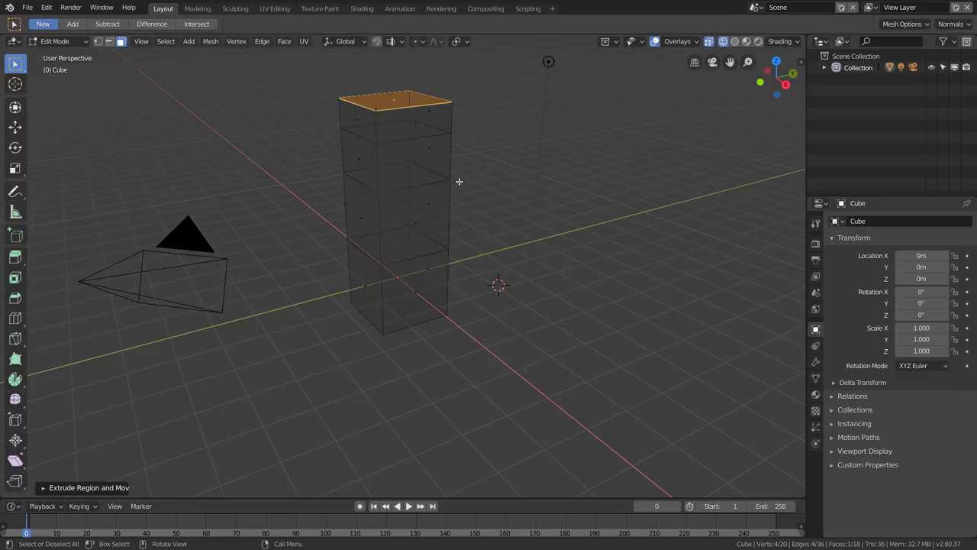
key("shift+z")
key("shift+z")
key("shift+z")
key("shift+z")
key("shift+z")
key("shift+z")
key("z")
left_click(461, 171)
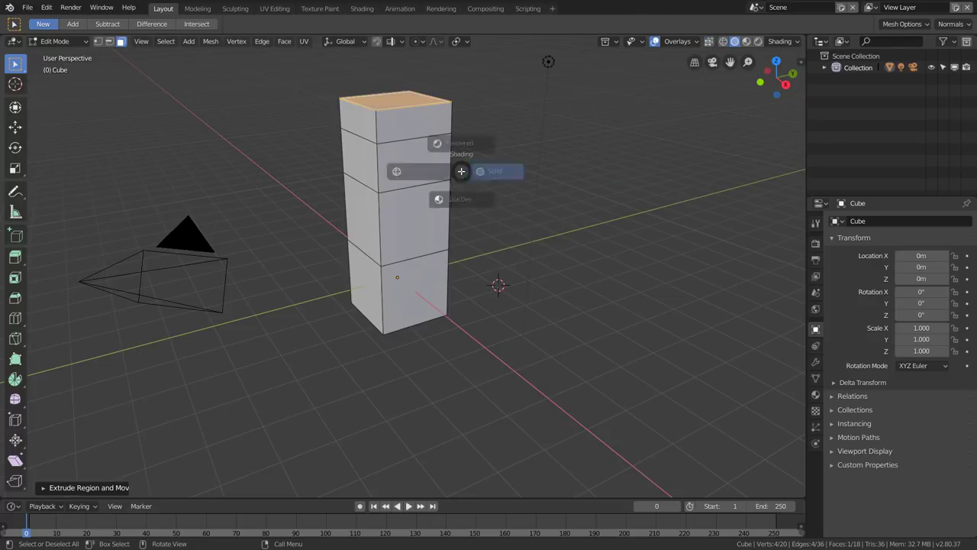
key("z")
left_click(413, 176)
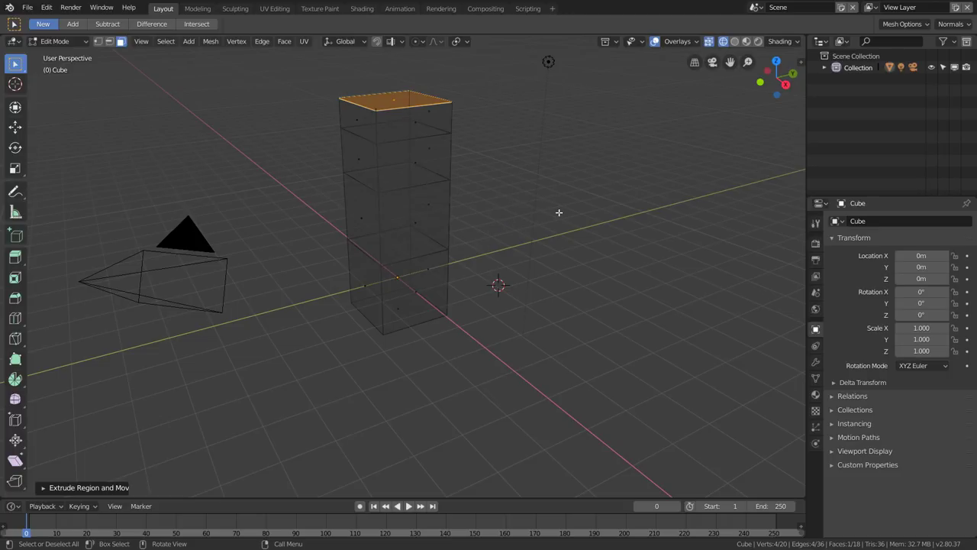
Keep toggling Solid and Wireframe via Z and Shift+Z, leaving the tower in Wireframe
key("z")
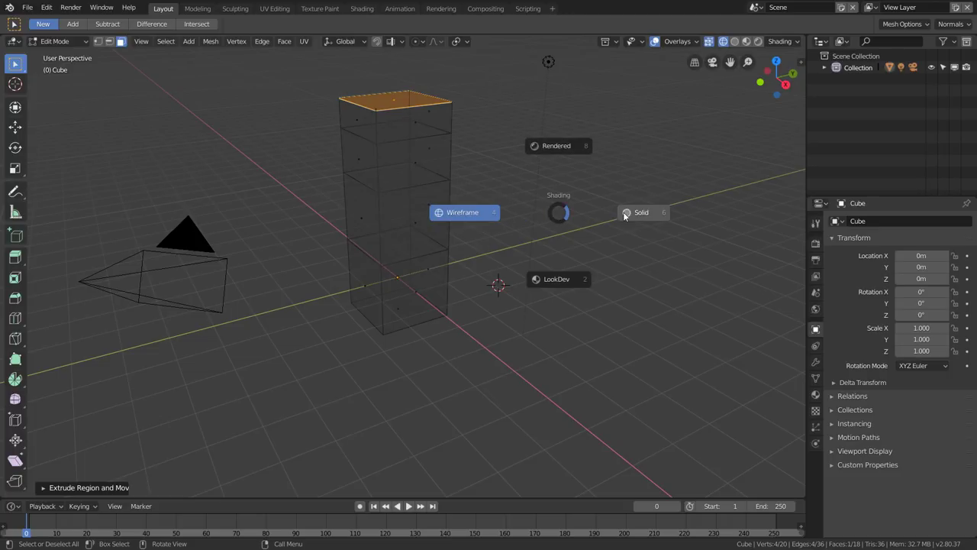
left_click(639, 213)
key("shift+z")
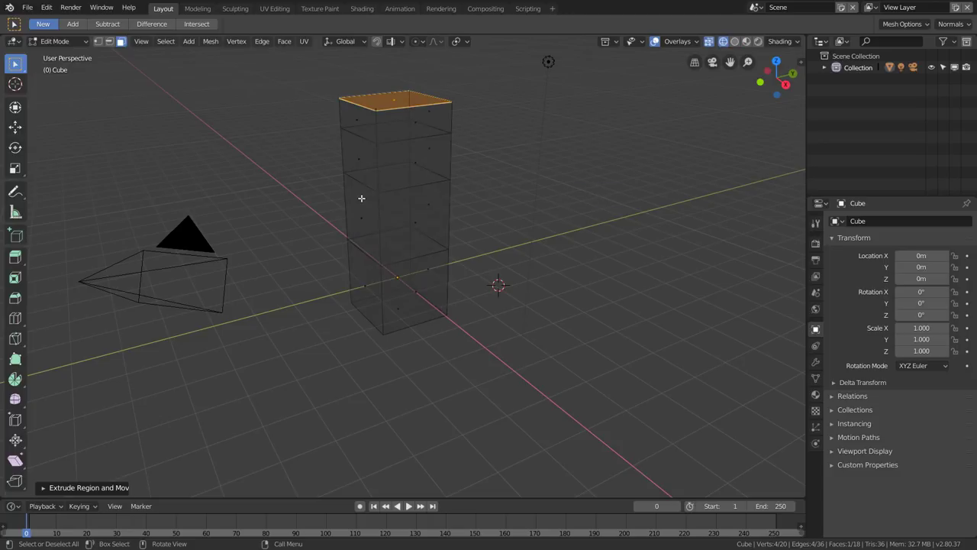
key("shift+z")
key("shift+z")
key("z")
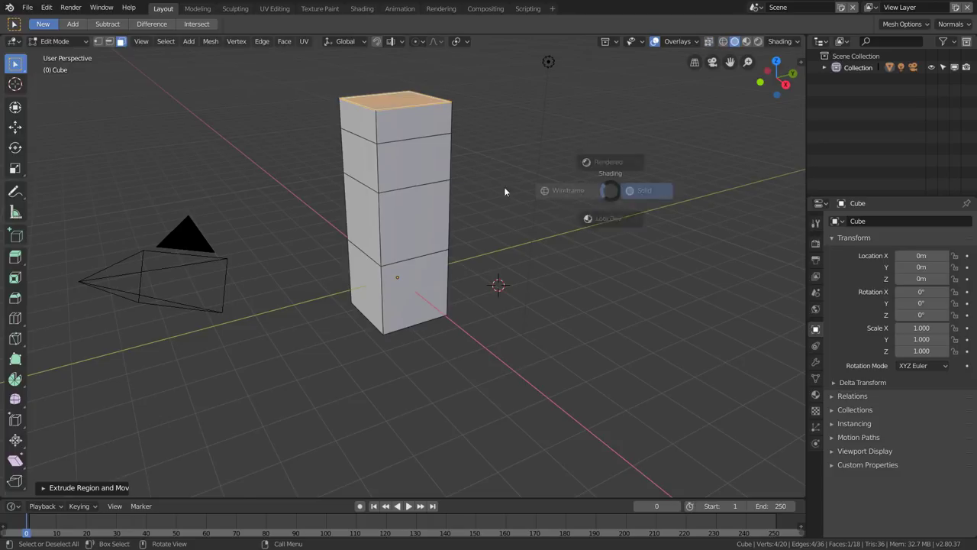
key("z")
key("z")
key("z")
key("z")
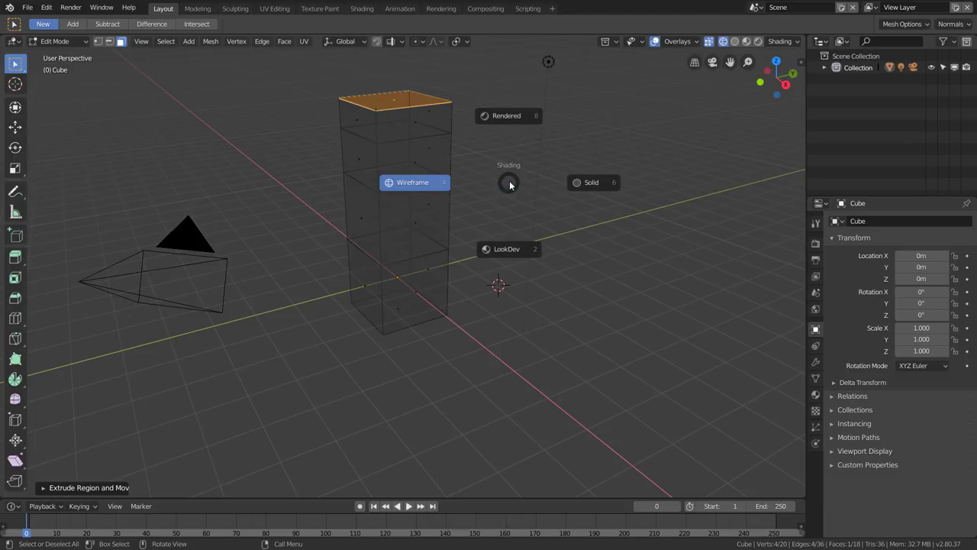
left_click(510, 182)
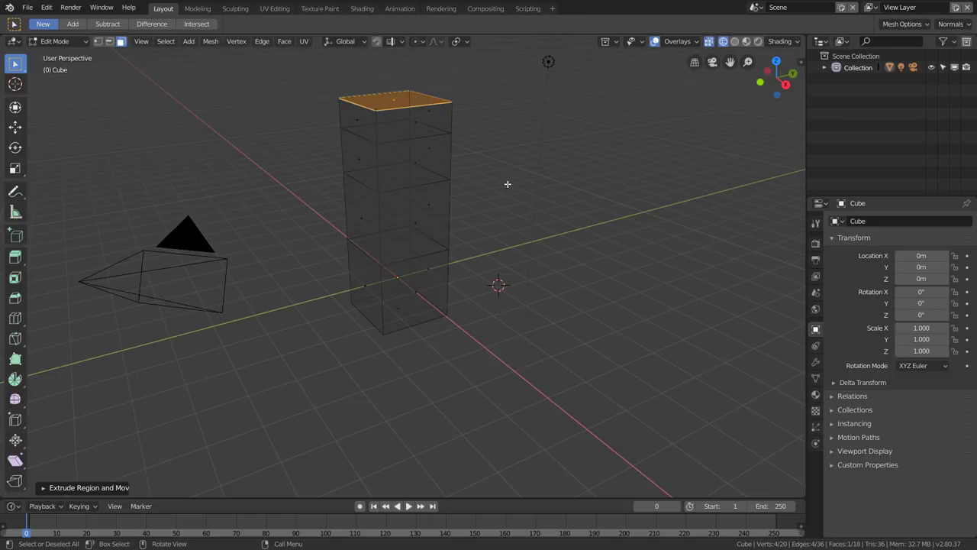
key("z")
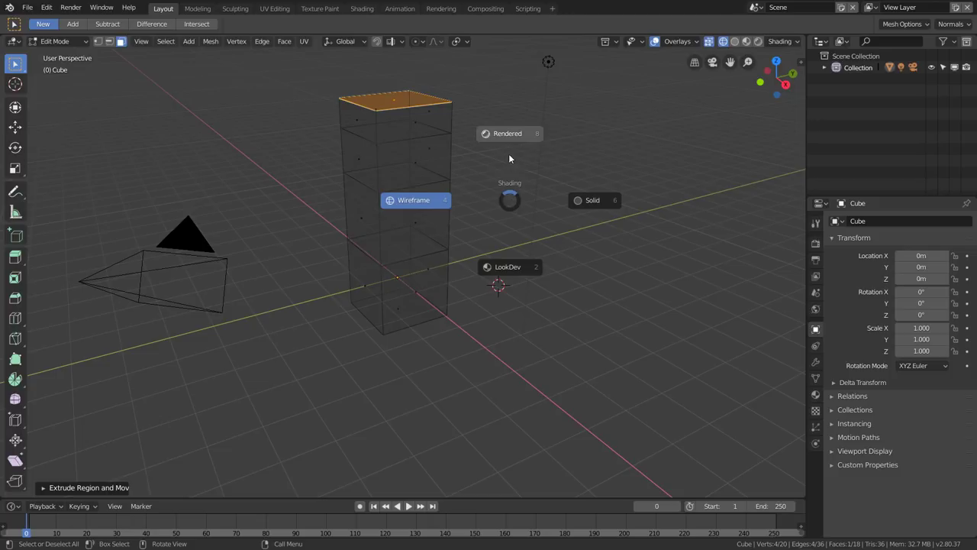
Switch the viewport to Rendered shading and toggle X-ray on and off with Alt+Z
left_click(509, 200)
key("z")
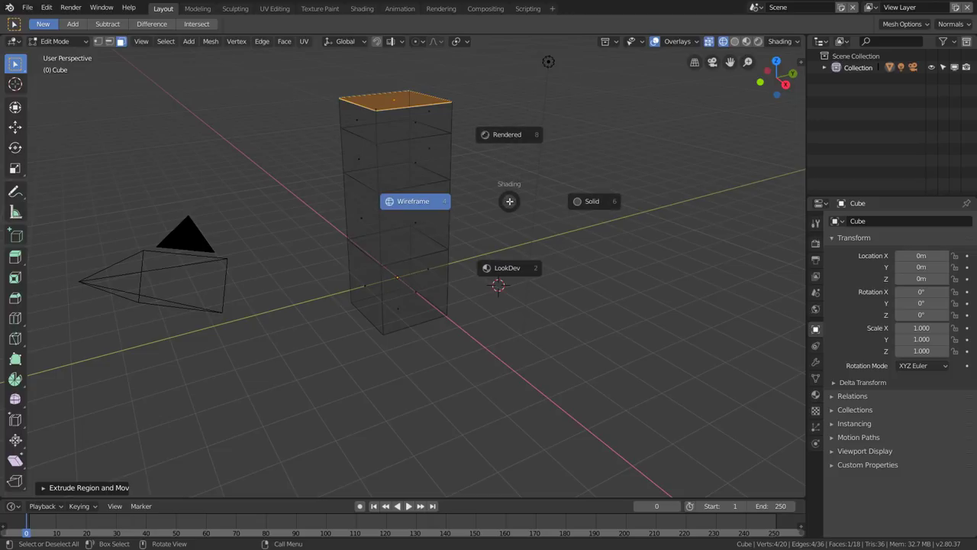
left_click(504, 136)
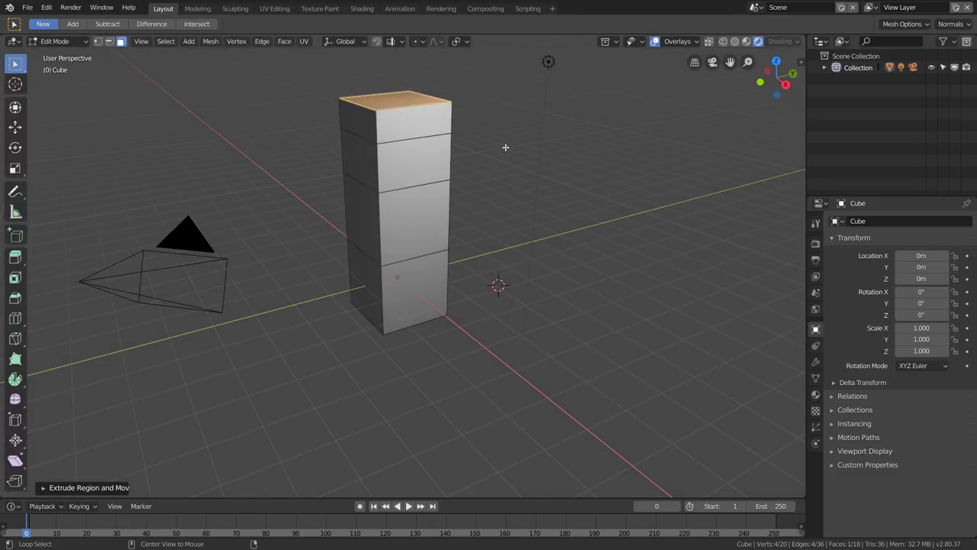
key("alt+z")
key("alt+z")
key("alt+z")
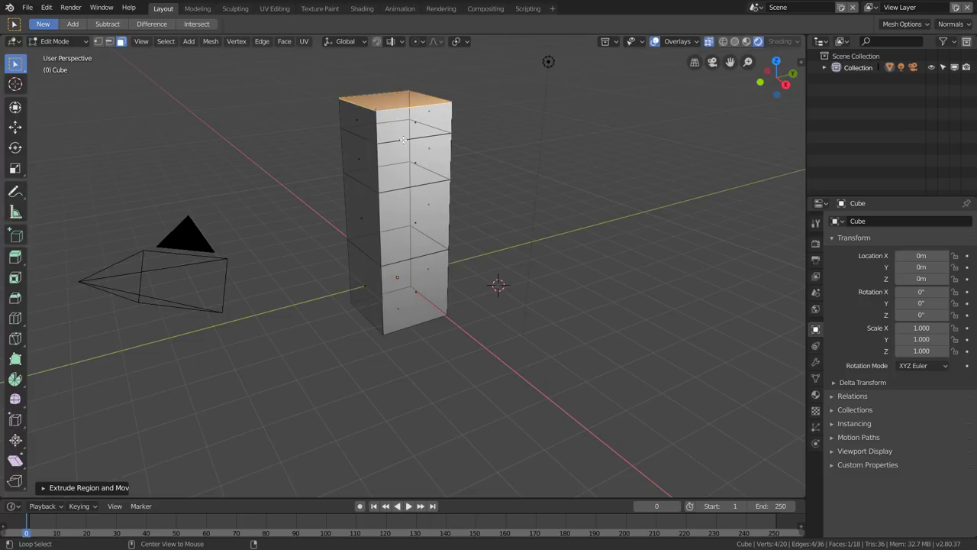
key("alt+z")
key("alt+z")
Toggle X-ray repeatedly with the header button and Alt+Z, leaving see-through display off
left_click(709, 44)
left_click(709, 44)
left_click(709, 44)
left_click(709, 44)
left_click(709, 44)
left_click(710, 44)
left_click(710, 44)
left_click(709, 43)
left_click(709, 44)
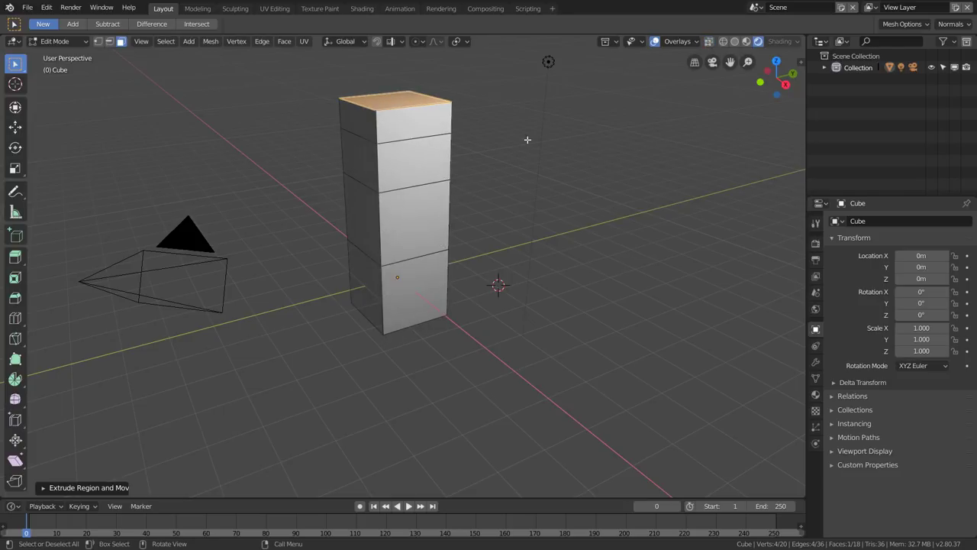
key("alt+z")
key("alt+z")
key("alt+z")
key("alt+z")
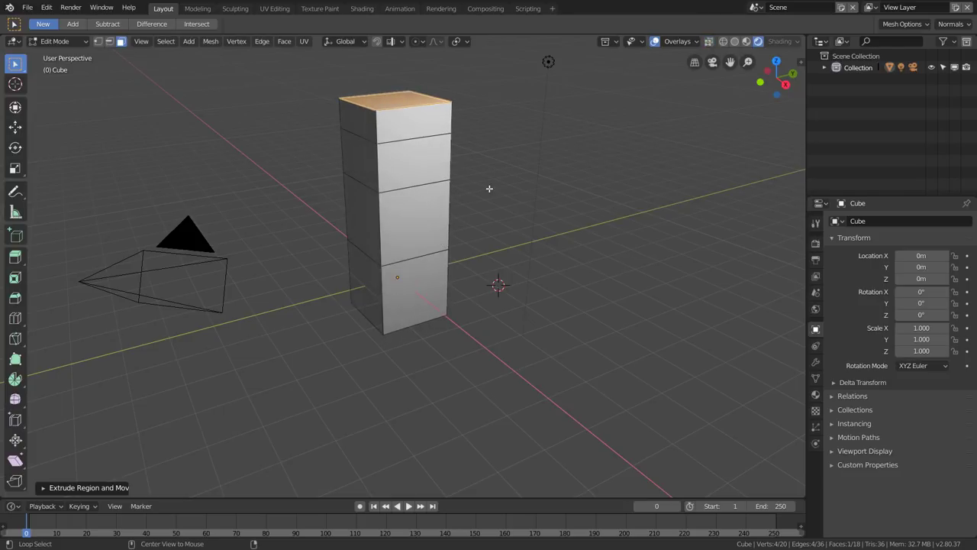
key("alt+z")
key("alt+z")
key("alt+z")
key("alt+z")
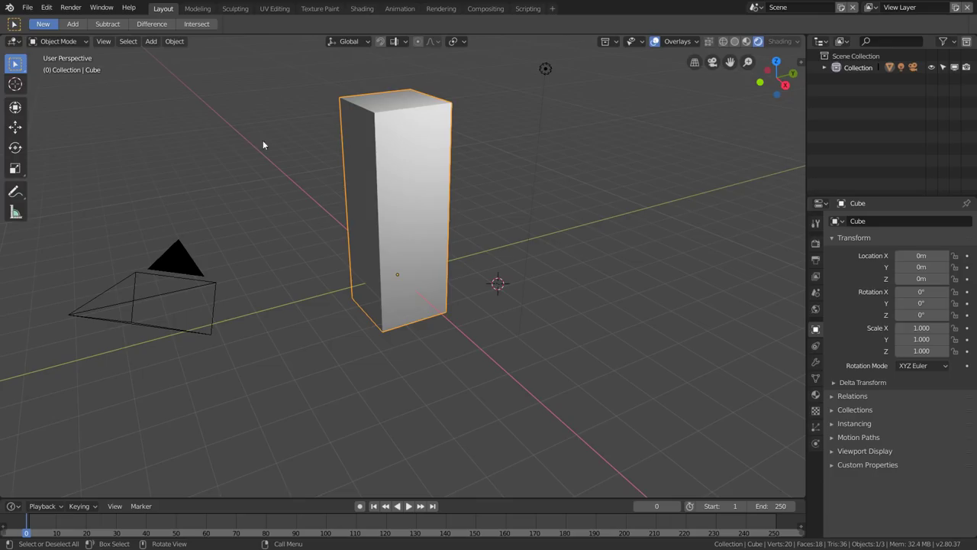
Open Preferences from the Edit menu and centre its window on screen
left_click(47, 8)
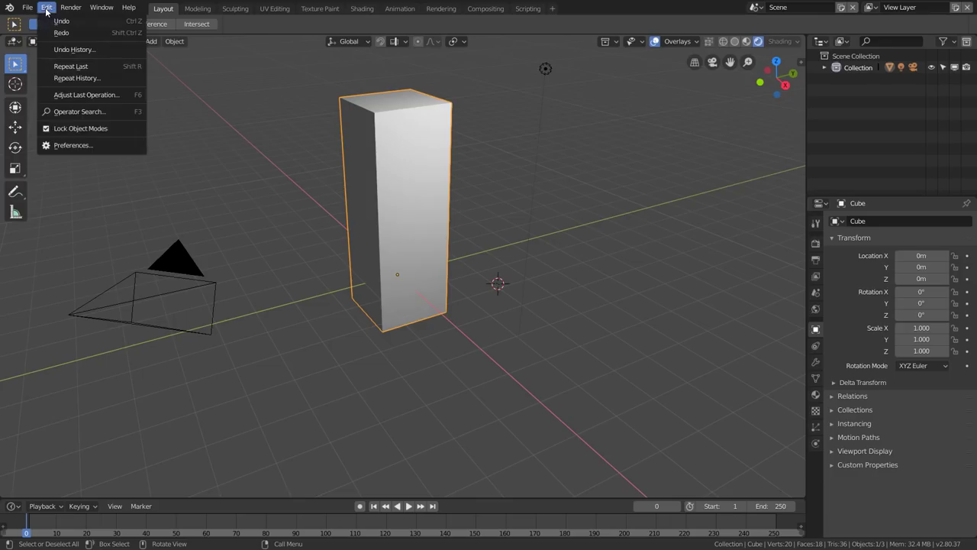
left_click(98, 143)
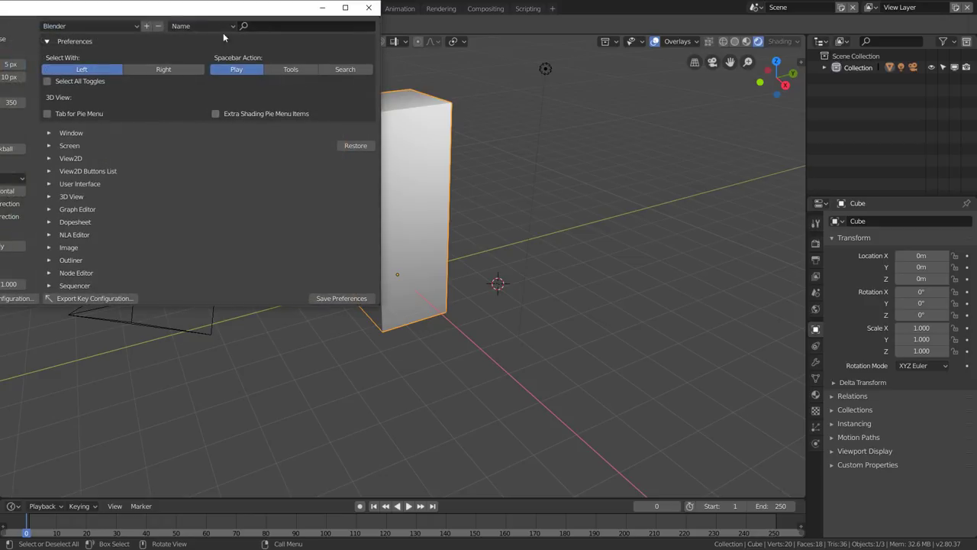
mouse_move(371, 4)
left_mouse_down()
mouse_move(548, 118)
mouse_move(523, 118)
left_mouse_up()
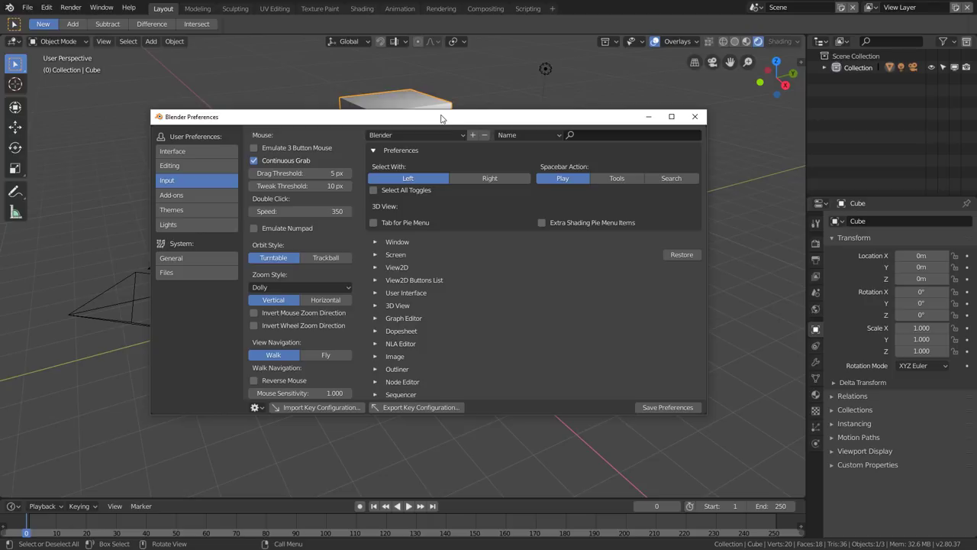
Expand the 3D View and 3D View (Global) keymap entries to reveal Rotate View and Pan View
left_click(376, 305)
scroll(446, 286, "down", 2)
left_click(386, 256)
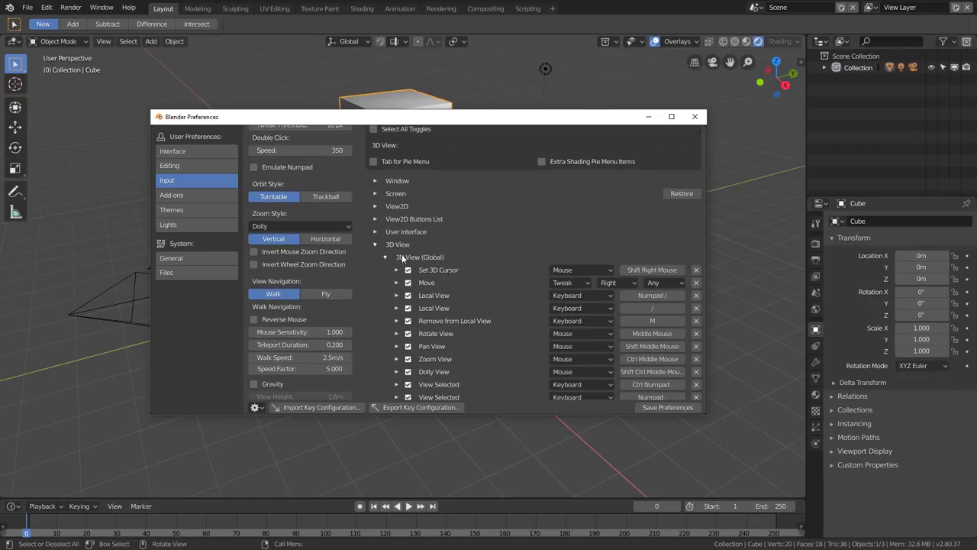
scroll(469, 252, "down", 2)
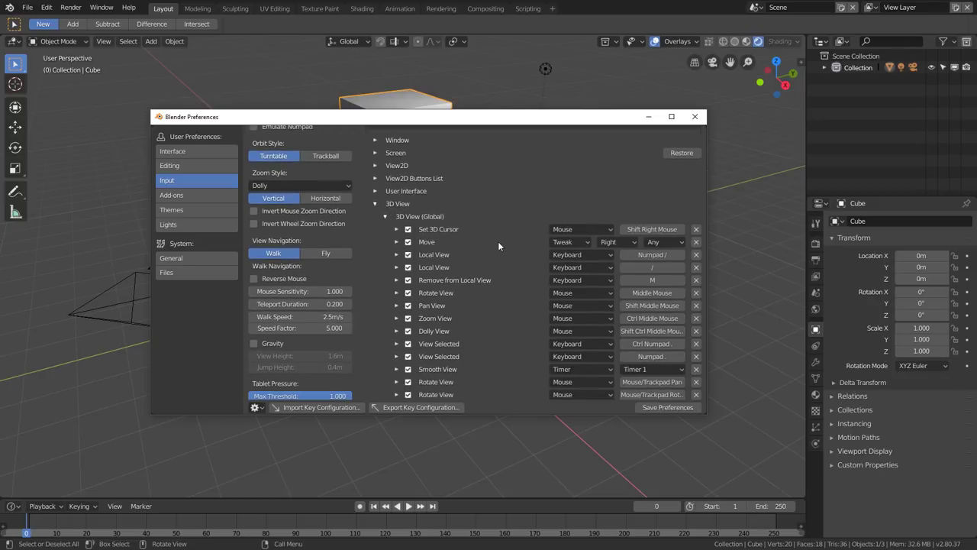
scroll(493, 240, "down", 2)
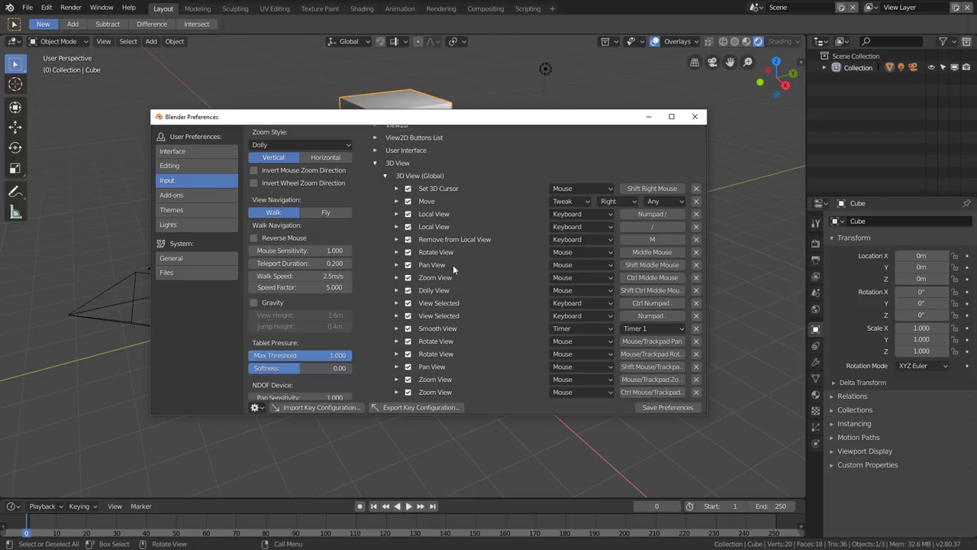
Bind Pan View to Middle Mouse and Rotate View to Shift Middle Mouse
left_click(657, 264)
middle_click(657, 268)
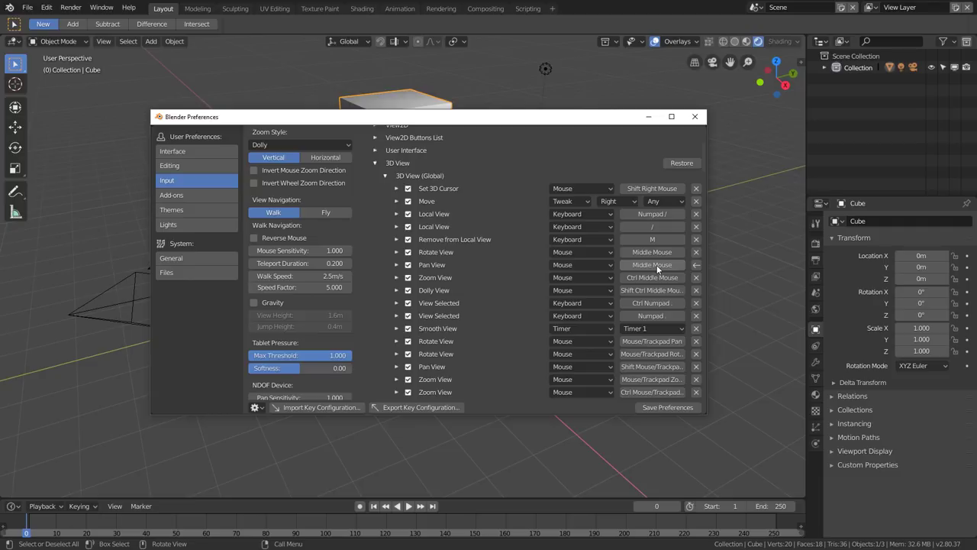
left_click(651, 254)
middle_click(652, 256, "shift")
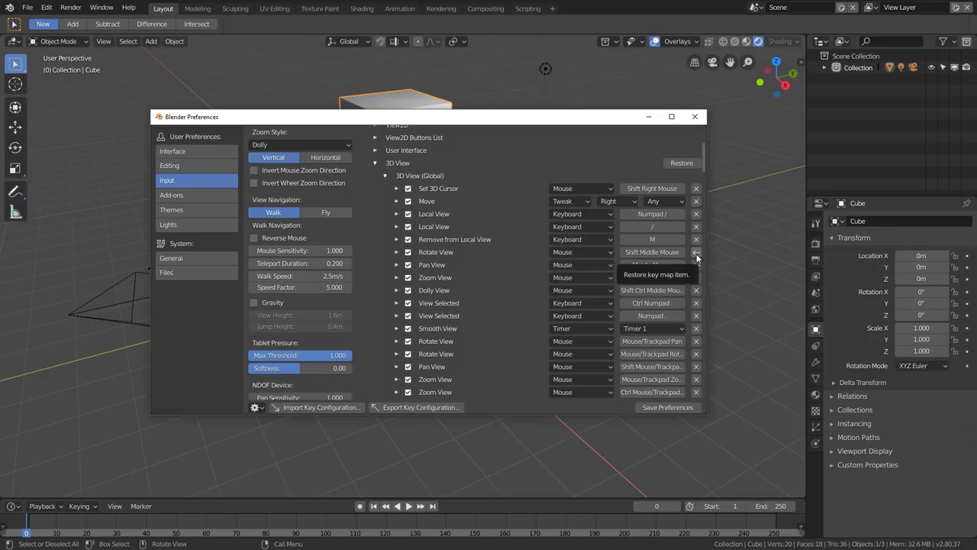
Reset Rotate View's binding, then reassign Pan View to Middle Mouse and Rotate View to Shift Middle Mouse
left_click(697, 254)
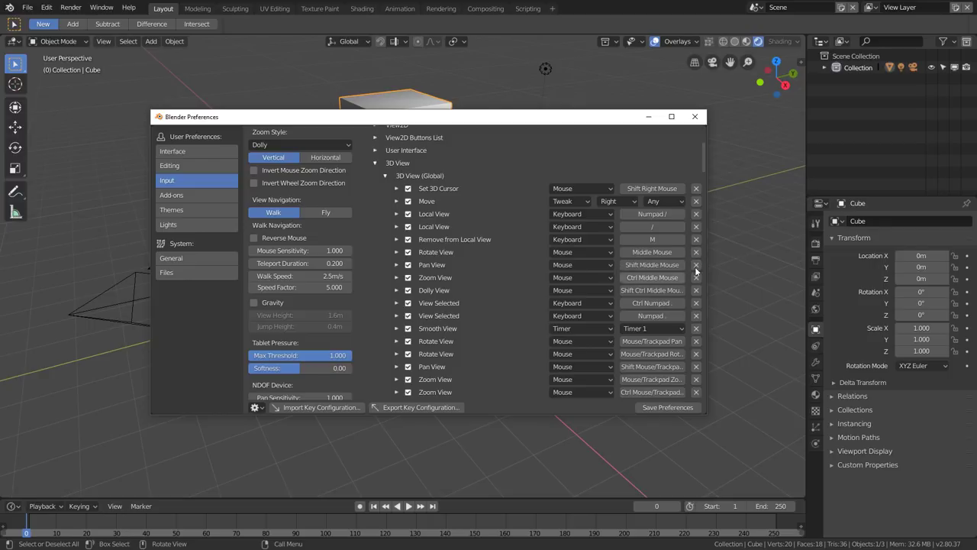
left_click(655, 265)
middle_click(656, 266)
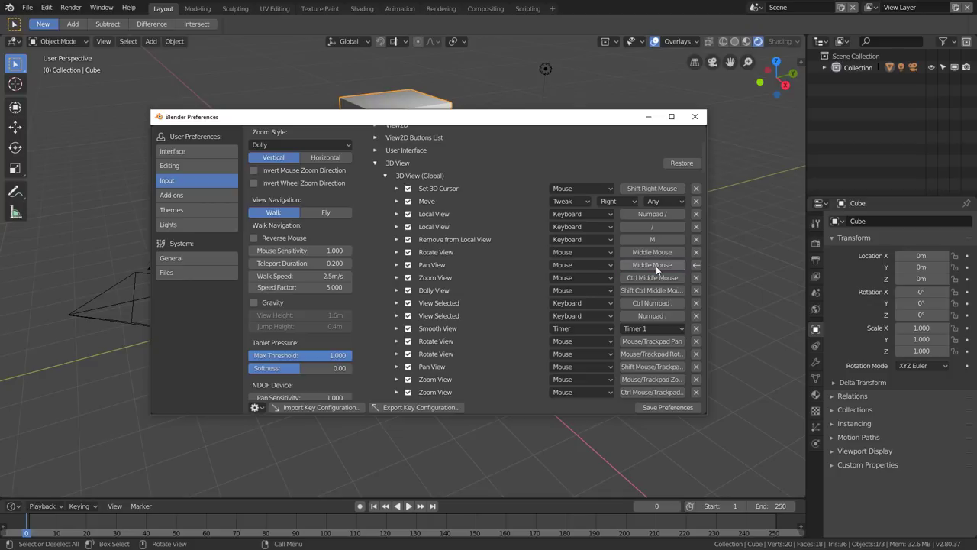
left_click(653, 253)
middle_click(653, 253, "shift")
Close Preferences and test the new middle-mouse navigation by orbiting around the cube tower
left_click(695, 116)
mouse_move(425, 221)
middle_mouse_down("shift")
mouse_move(410, 219)
mouse_move(443, 267)
mouse_move(451, 261)
middle_mouse_up("shift")
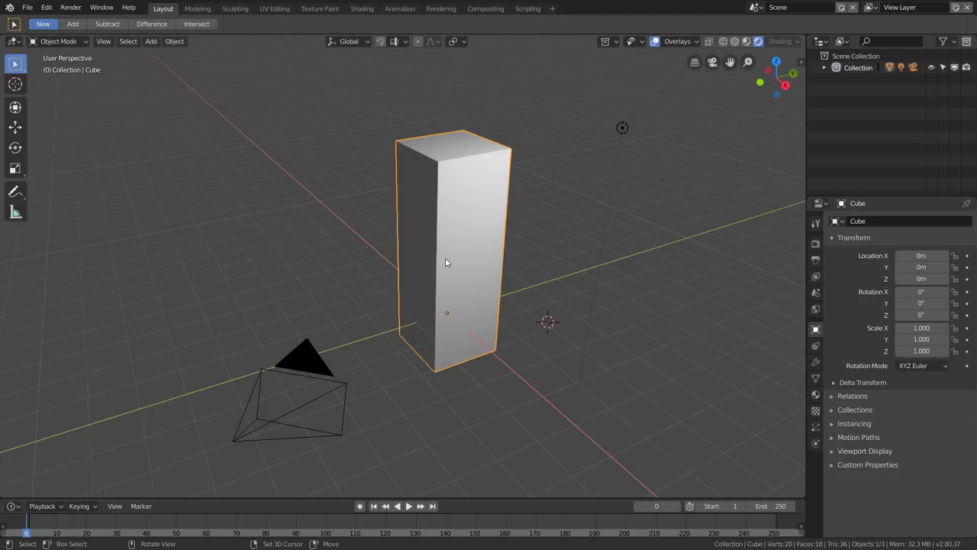
mouse_move(446, 260)
middle_mouse_down()
mouse_move(473, 273)
mouse_move(443, 264)
mouse_move(465, 285)
mouse_move(459, 292)
mouse_move(535, 277)
mouse_move(572, 296)
mouse_move(423, 278)
mouse_move(511, 308)
middle_mouse_up()
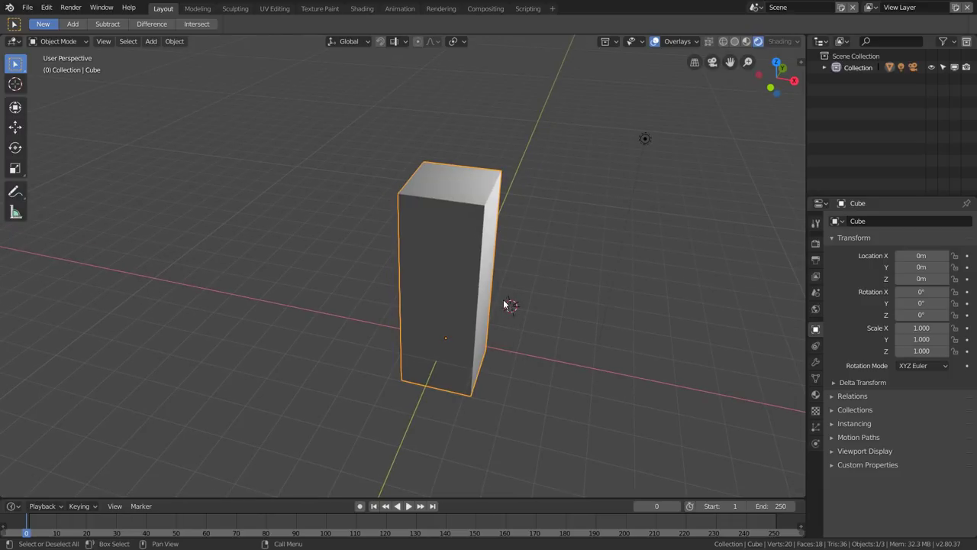
mouse_move(511, 303)
middle_mouse_down()
mouse_move(552, 358)
mouse_move(465, 329)
mouse_move(539, 313)
mouse_move(471, 323)
mouse_move(501, 319)
mouse_move(454, 305)
mouse_move(471, 308)
middle_mouse_up()
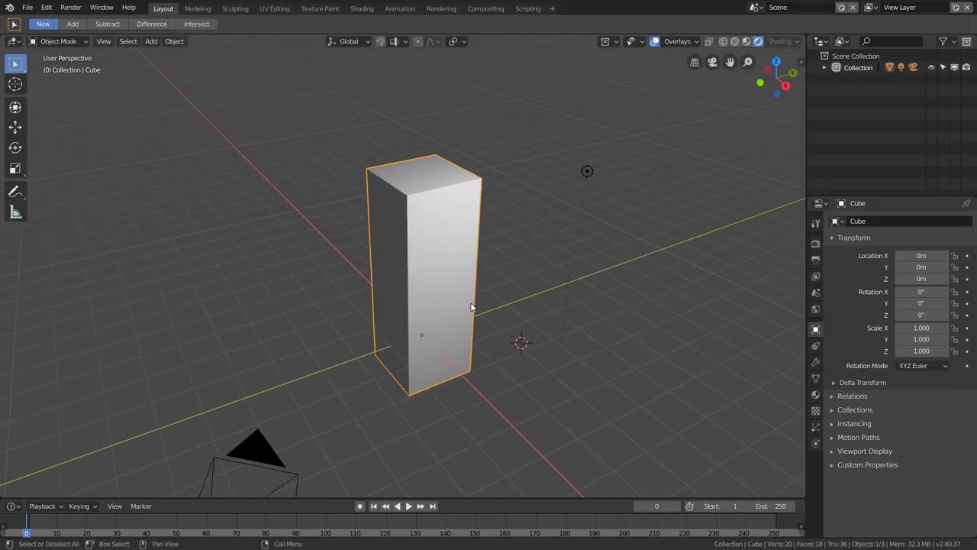